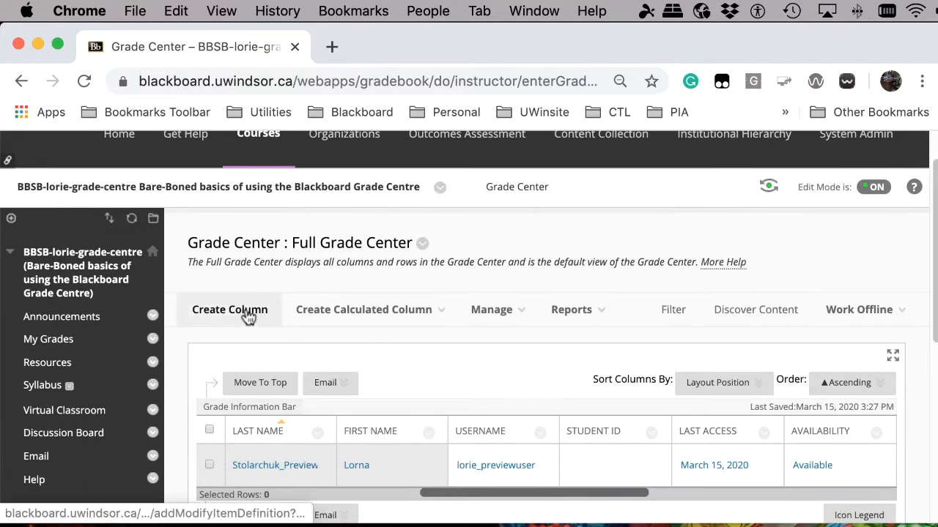
# Step: Create a grade column with the column name "Assignment 1" and the Grade Center name "A1"
pyautogui.click(247, 315)
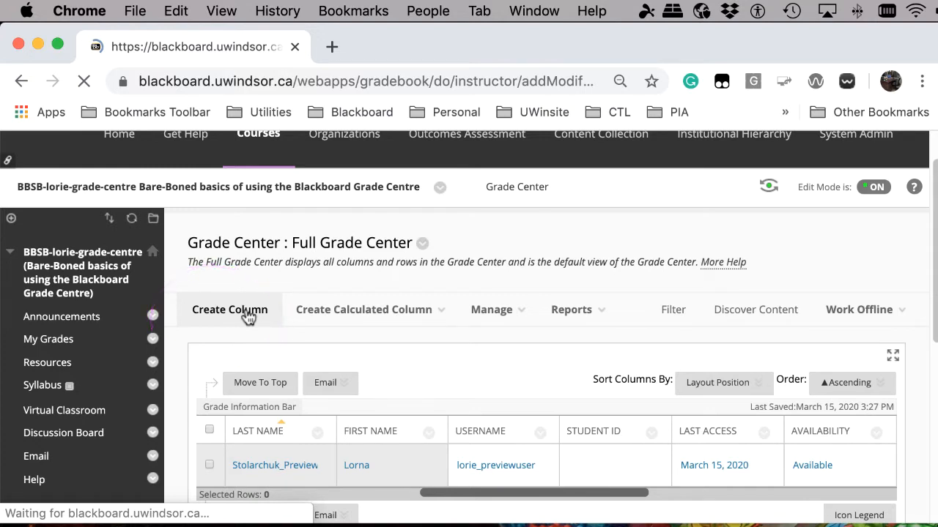
pyautogui.write('Assignment 1')
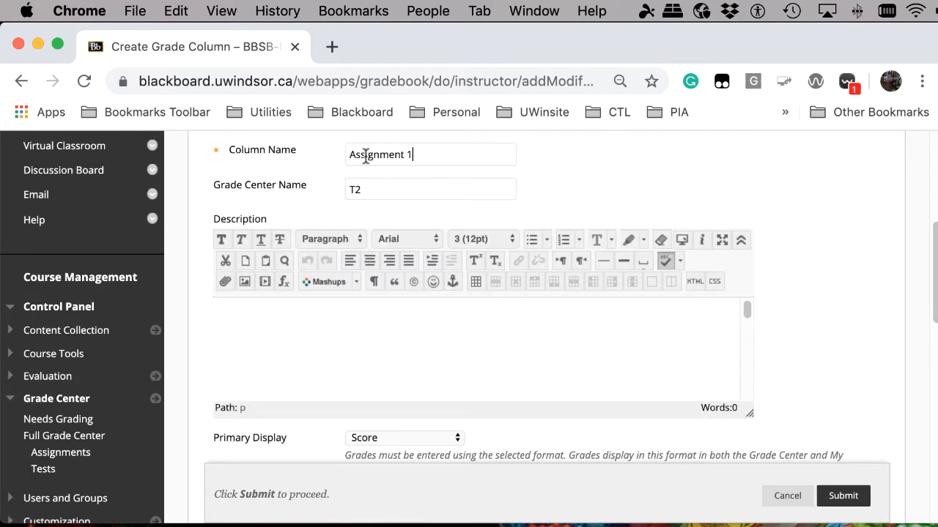
pyautogui.press('Tab')
pyautogui.write('A1')
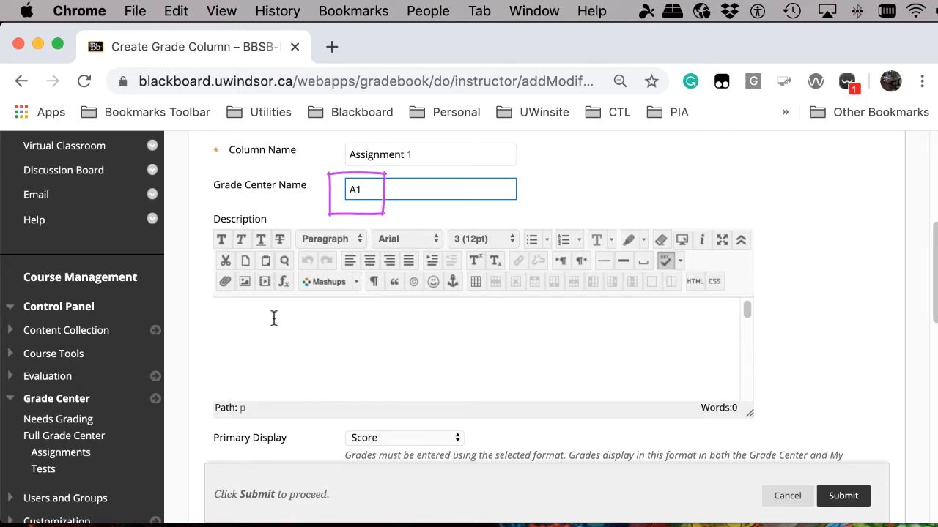
# Step: Enter the column description "ASsignment 1 about the medical terms in class"
pyautogui.click(273, 318)
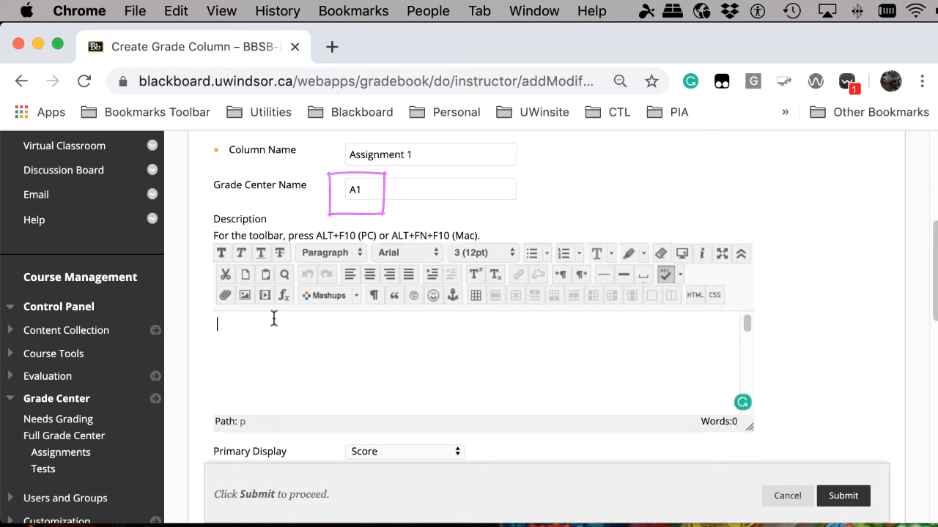
pyautogui.write('ASsign')
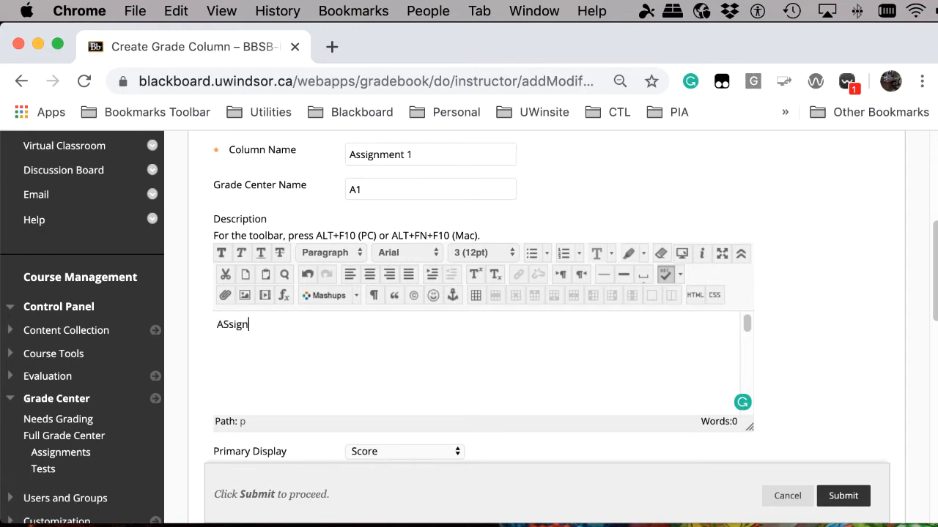
pyautogui.write('ment 1 about the m')
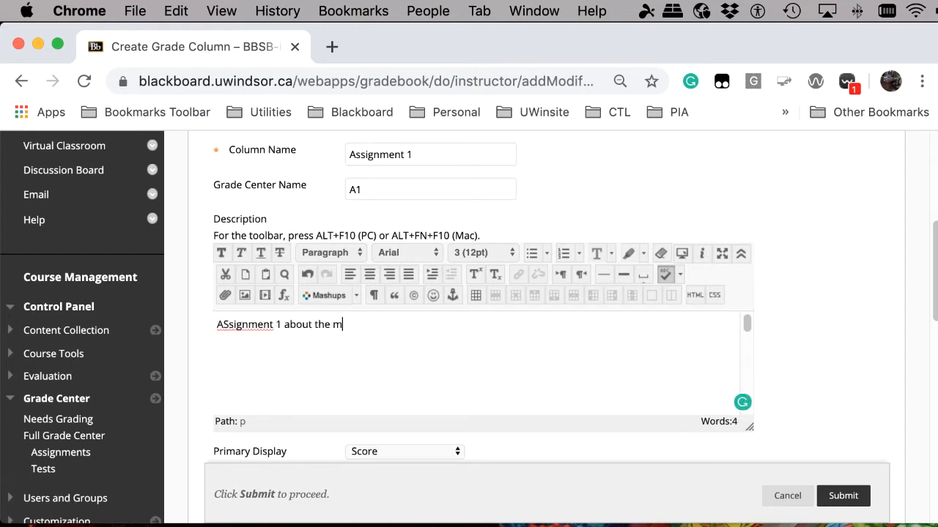
pyautogui.write('edical terms in class')
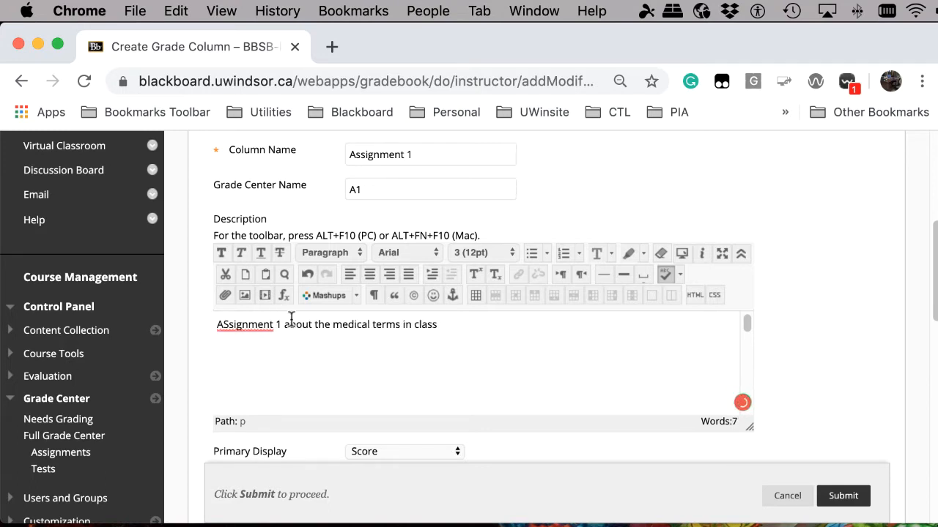
# Step: Set the column's primary display to Score and its secondary display to Percentage
pyautogui.scroll(-3, 293, 319)
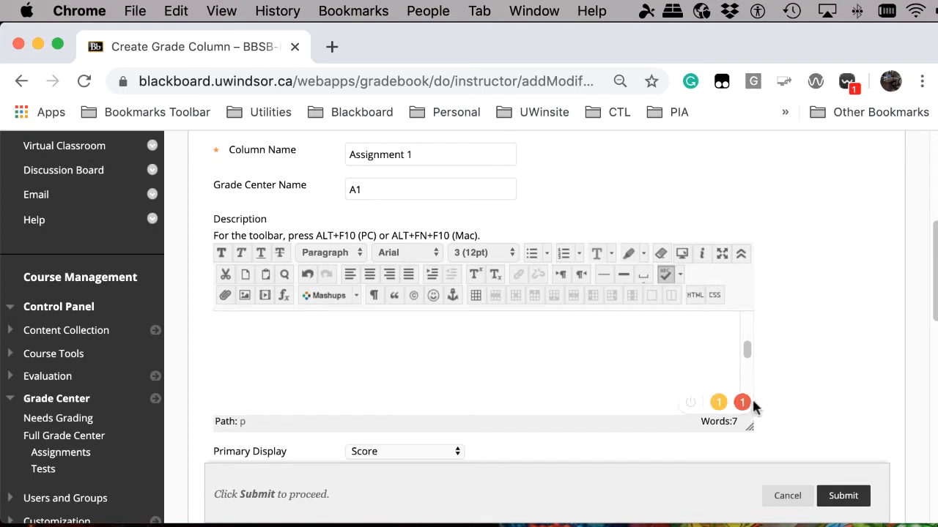
pyautogui.scroll(-2, 824, 392)
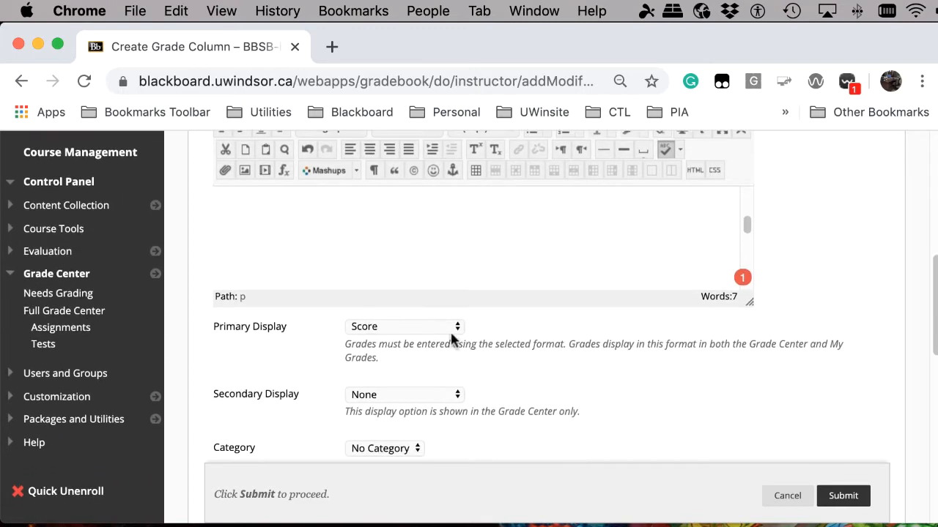
pyautogui.click(444, 329)
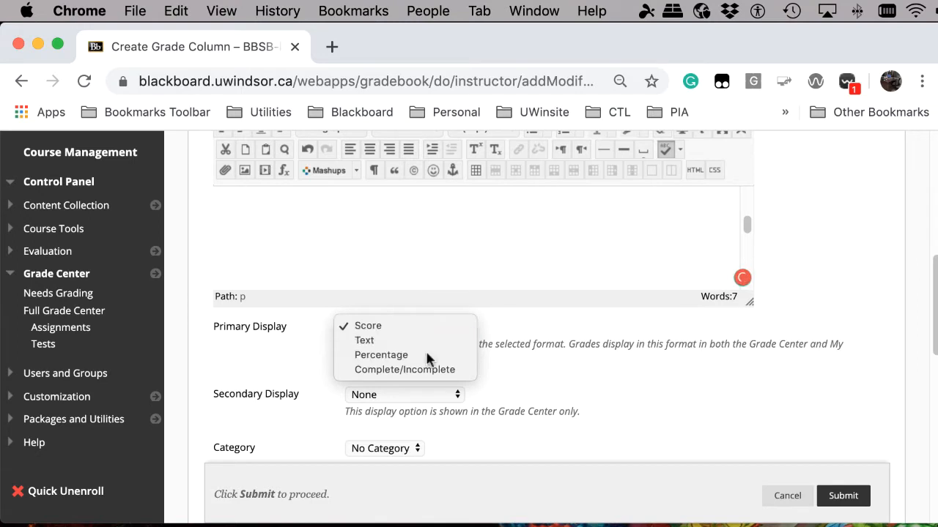
pyautogui.click(427, 355)
pyautogui.click(425, 329)
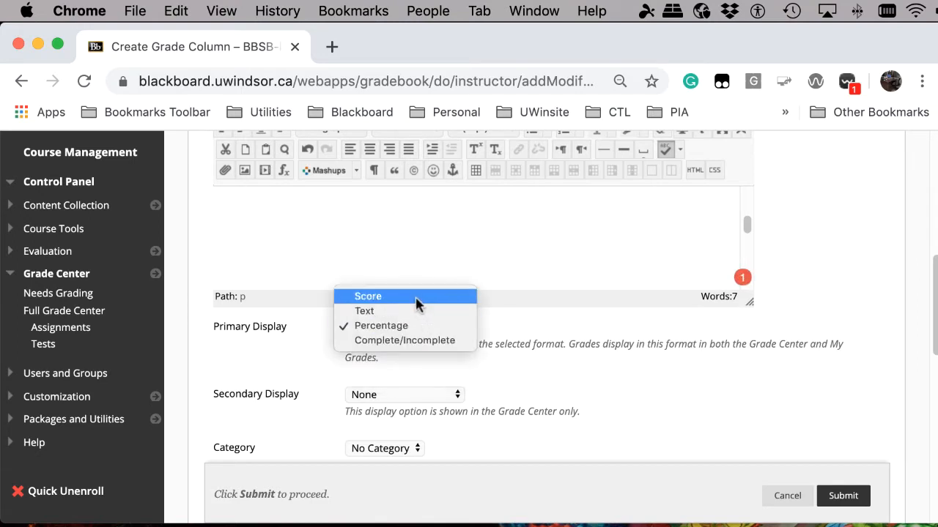
pyautogui.click(418, 297)
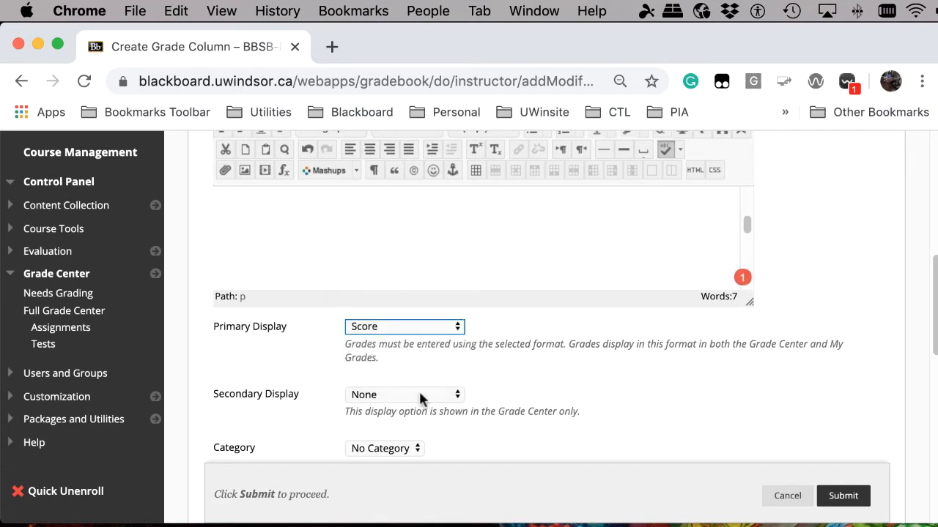
pyautogui.click(421, 396)
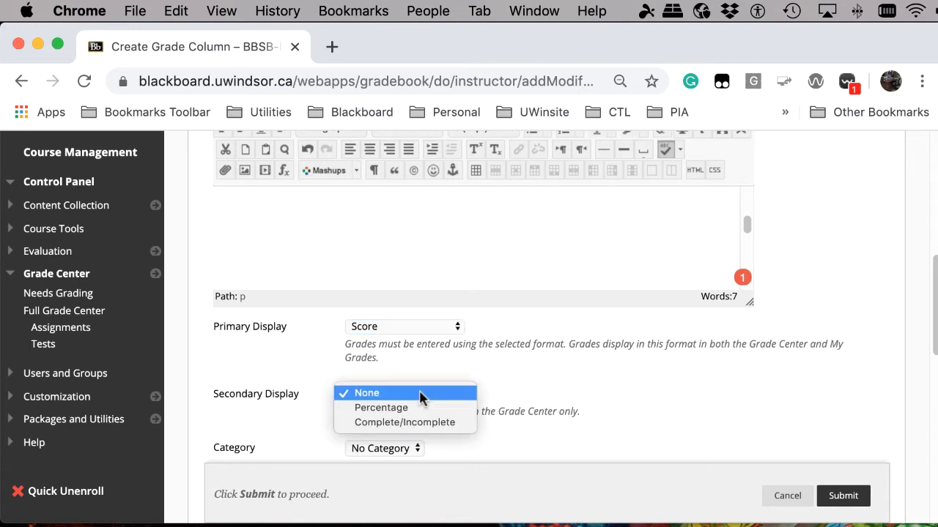
pyautogui.click(420, 409)
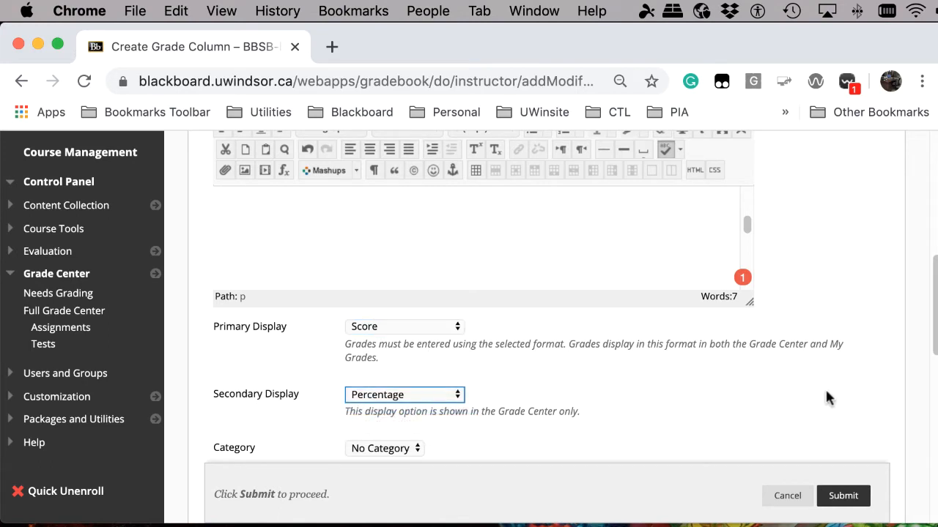
# Step: Review the category choices, keep No Category, and set the points possible to 25
pyautogui.scroll(-3, 826, 399)
pyautogui.scroll(-1, 827, 399)
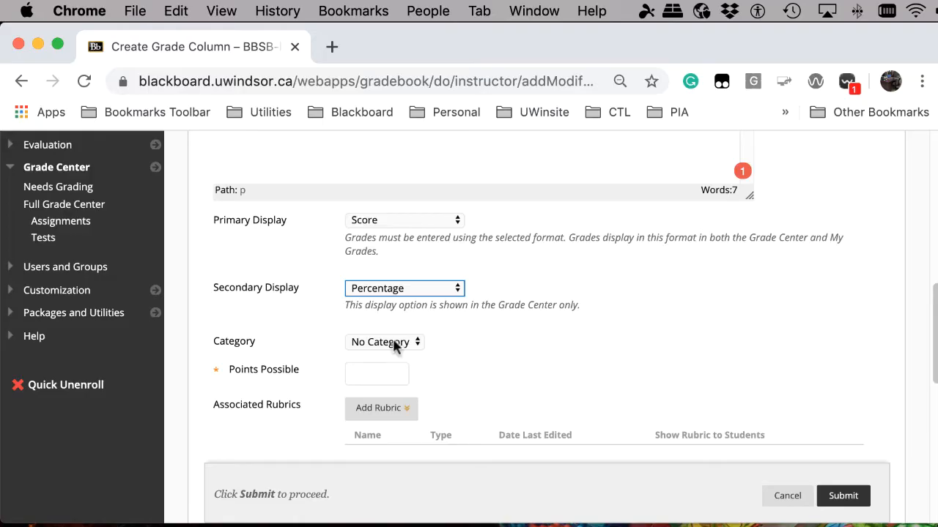
pyautogui.click(403, 343)
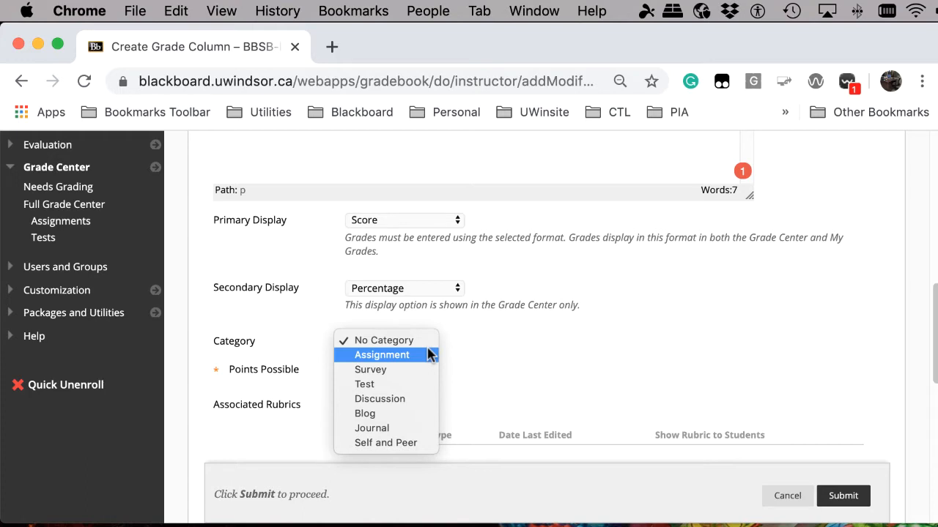
pyautogui.click(652, 351)
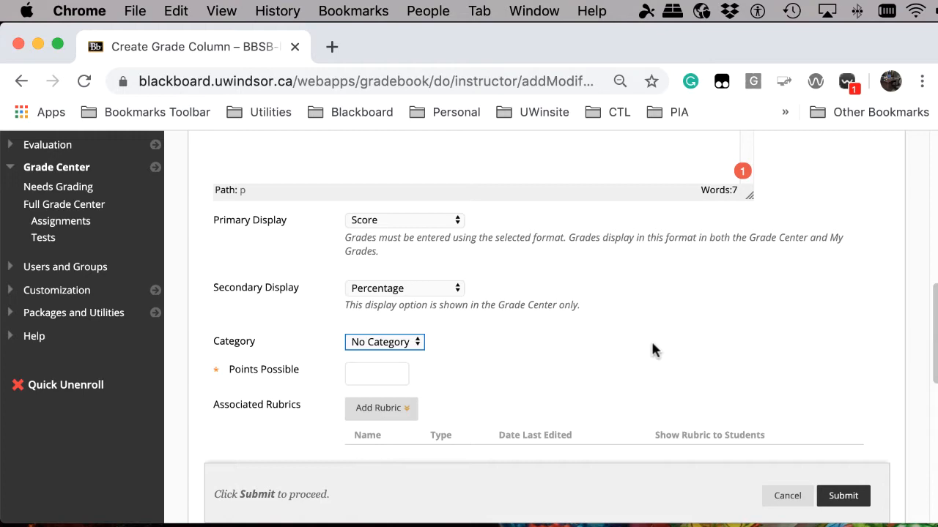
pyautogui.scroll(-2, 653, 350)
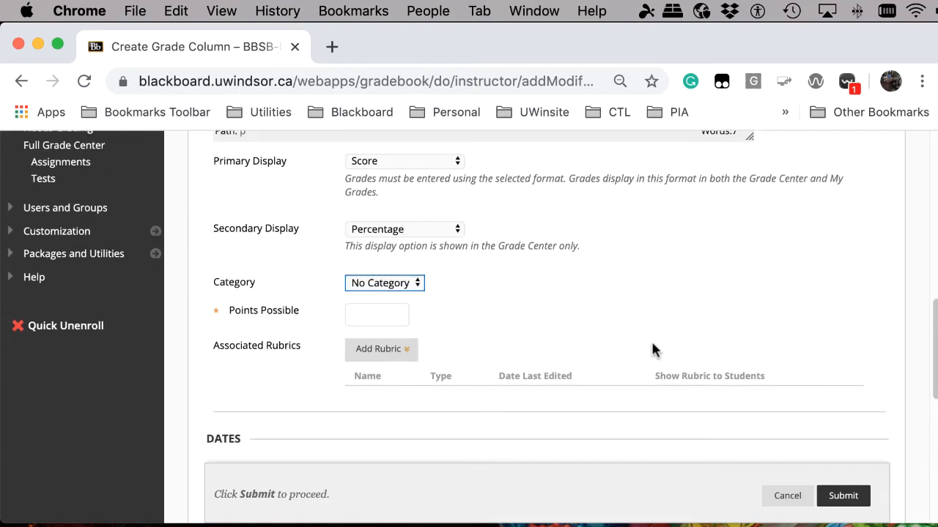
pyautogui.click(379, 315)
pyautogui.write('25')
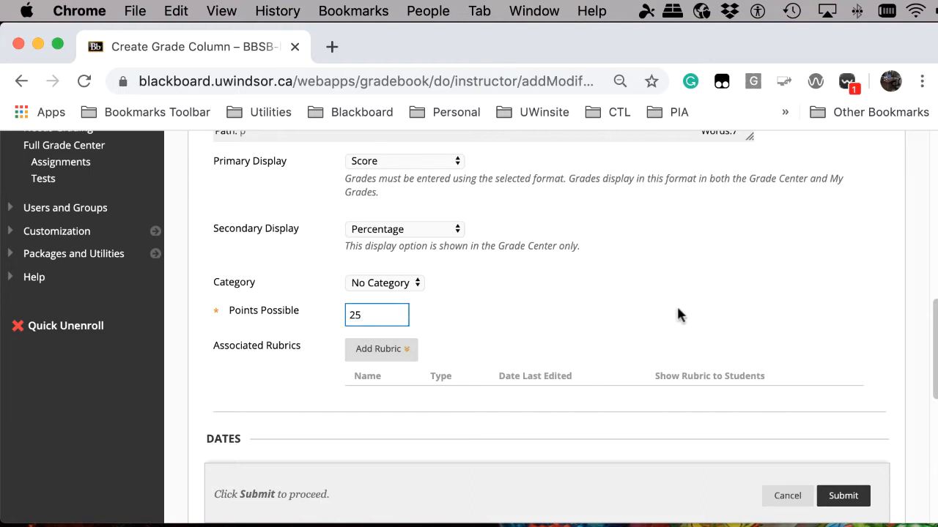
# Step: View the rubric selection window and the new rubric form for the column without adding a rubric
pyautogui.click(399, 350)
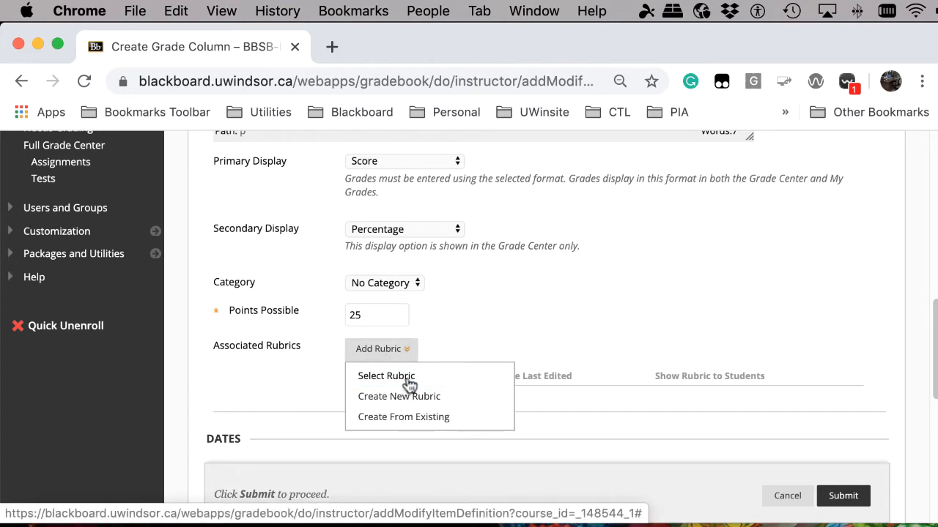
pyautogui.click(408, 377)
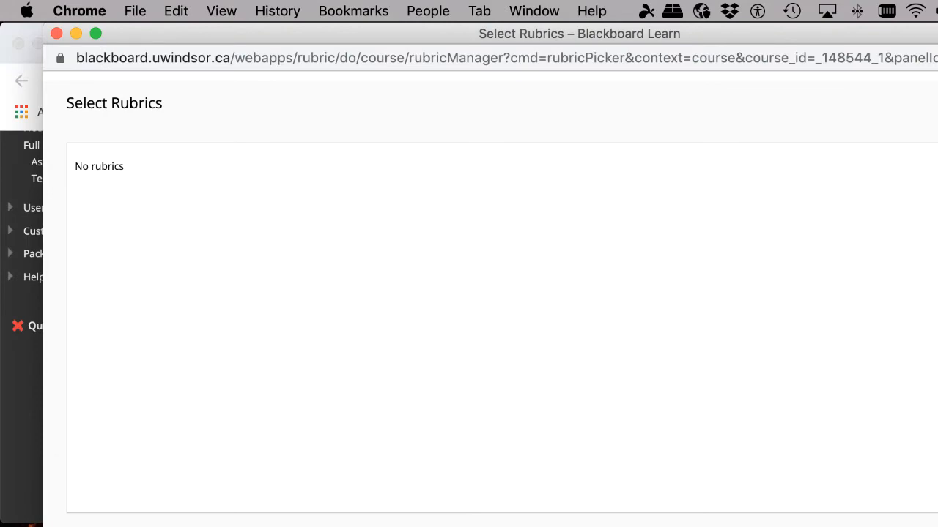
pyautogui.click(930, 523)
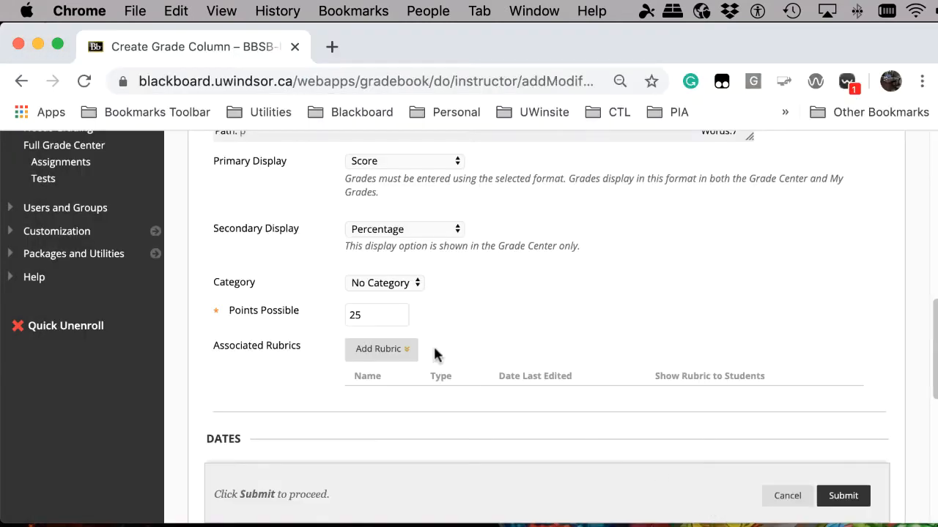
pyautogui.click(405, 354)
pyautogui.click(400, 395)
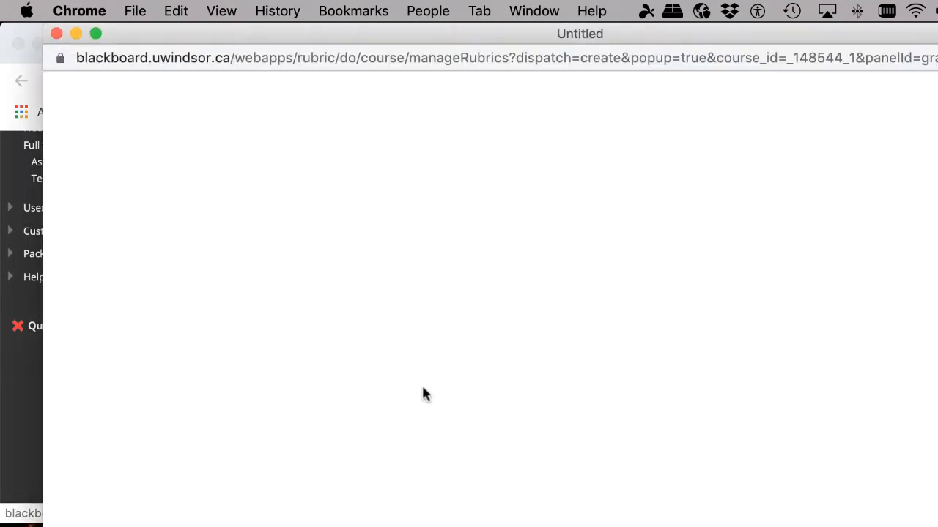
pyautogui.scroll(-5, 439, 386)
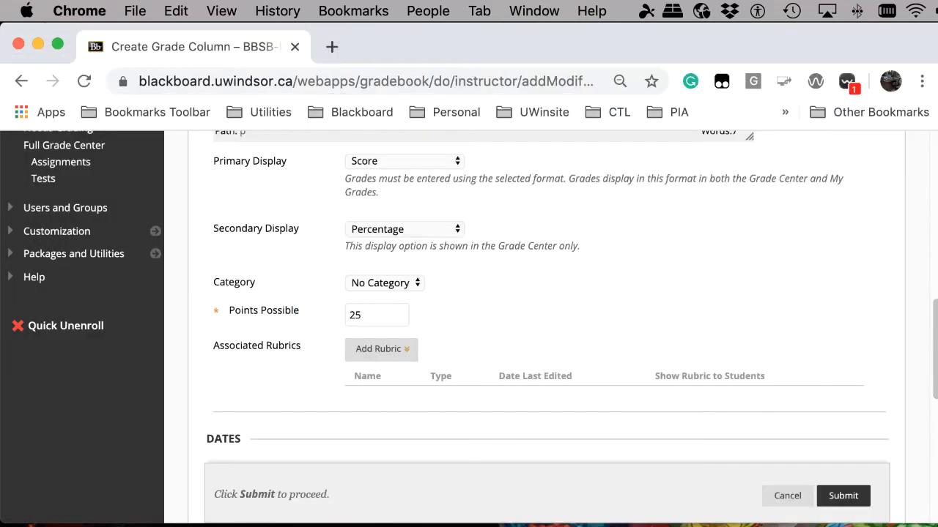
# Step: Open the additional help for grade columns and search the support wiki for guidance on rubrics
pyautogui.scroll(5, 672, 408)
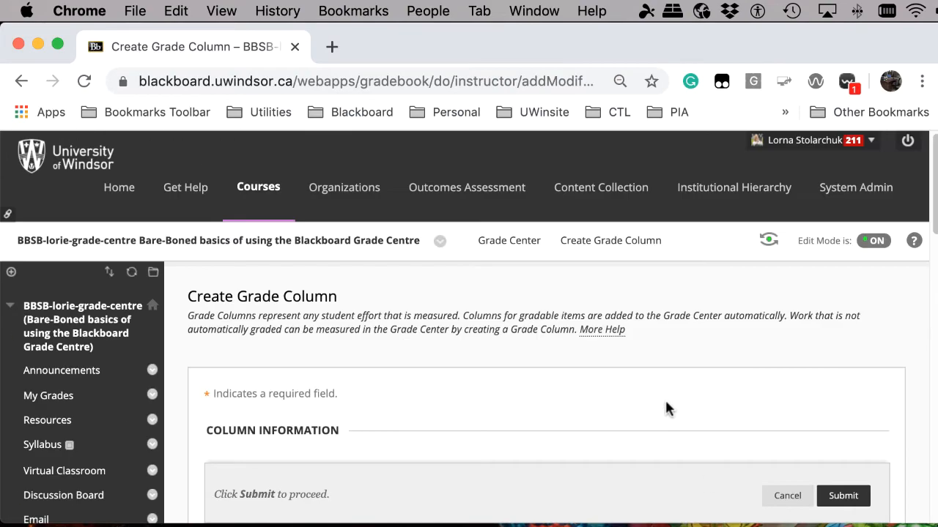
pyautogui.click(605, 331)
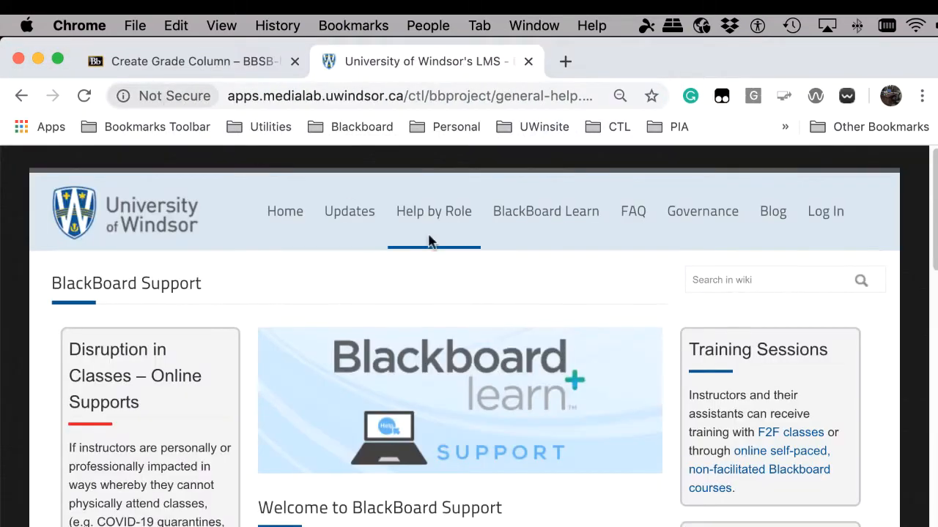
pyautogui.click(737, 279)
pyautogui.write('rubr')
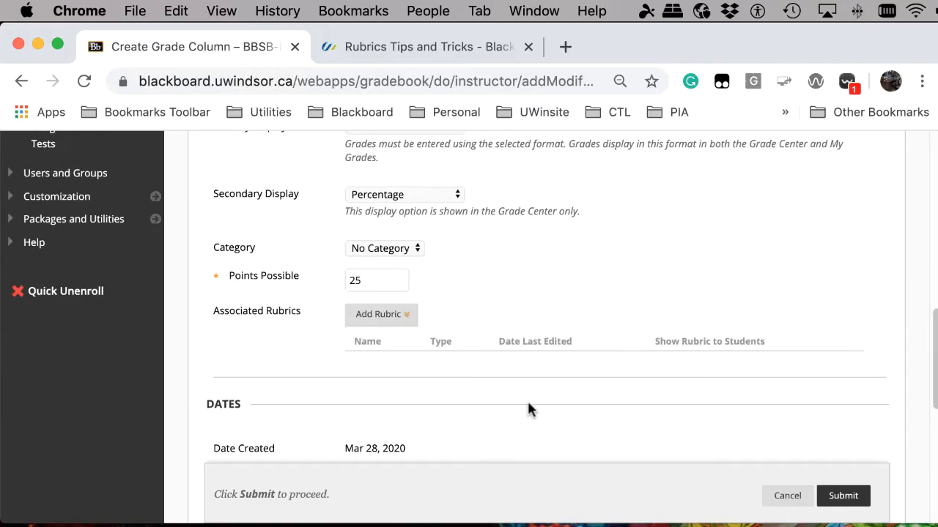
# Step: Return to the grade column form, set showing the column to students to No, and keep showing its statistics at No
pyautogui.scroll(-5, 529, 407)
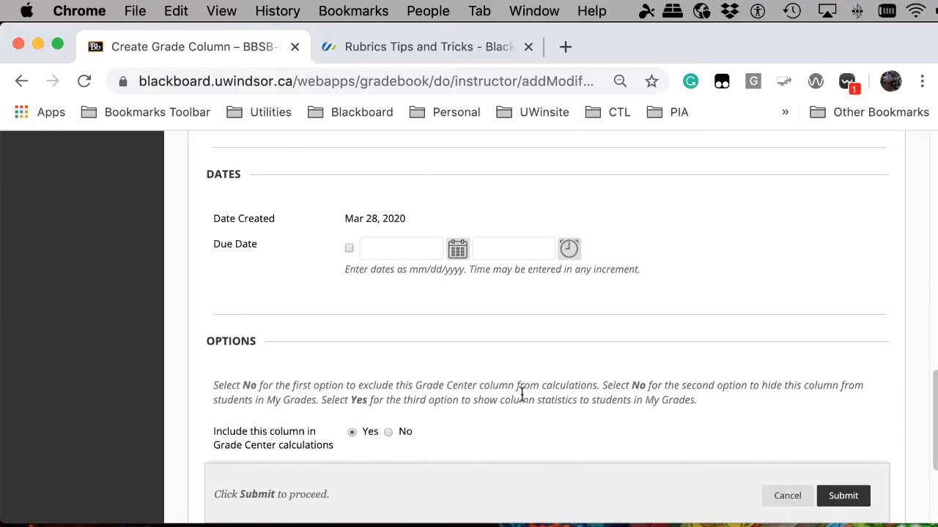
pyautogui.scroll(4, 523, 395)
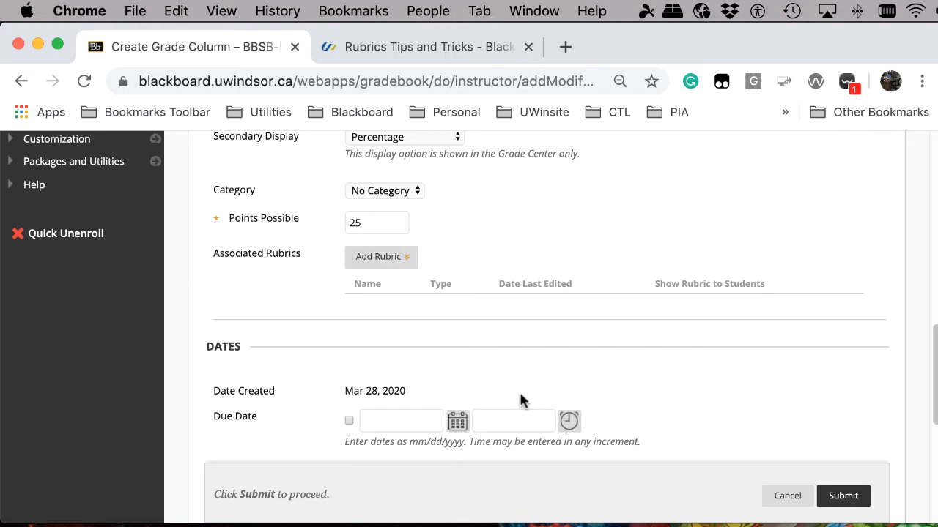
pyautogui.scroll(-7, 623, 366)
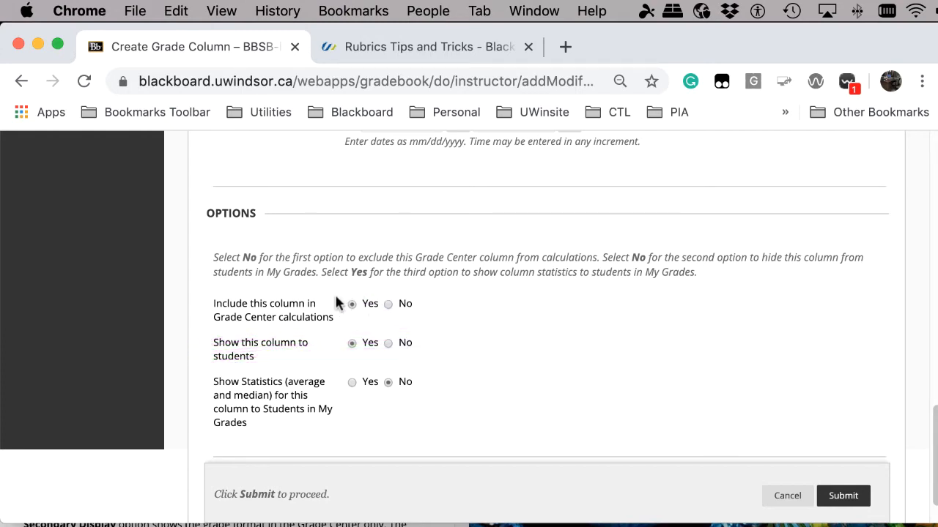
pyautogui.click(352, 342)
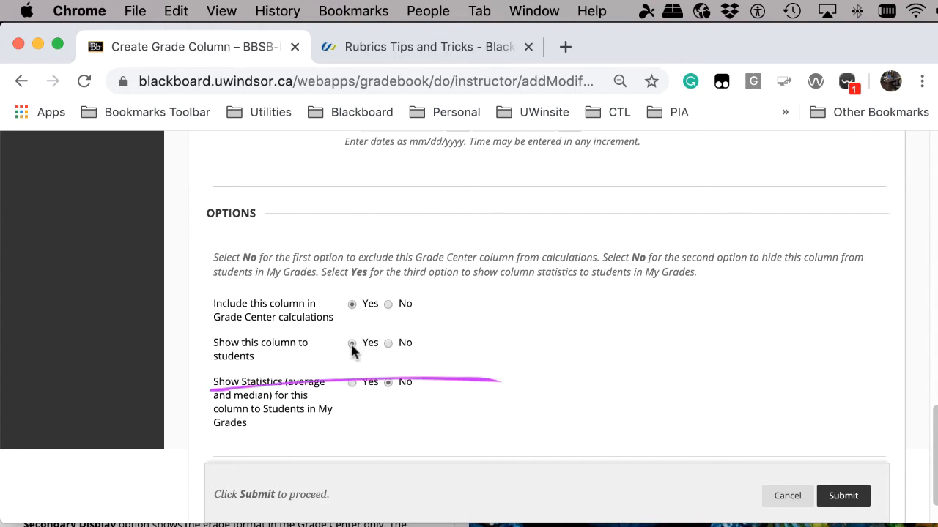
pyautogui.click(389, 343)
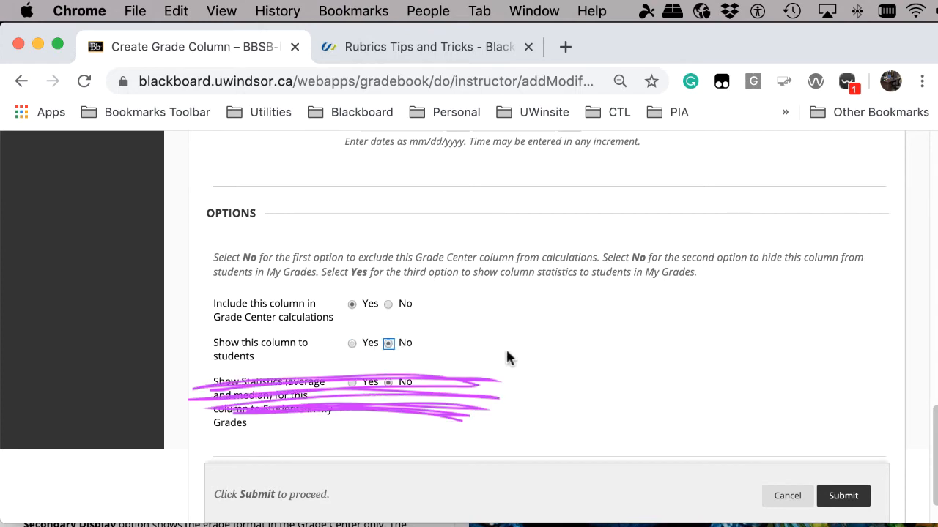
pyautogui.click(388, 383)
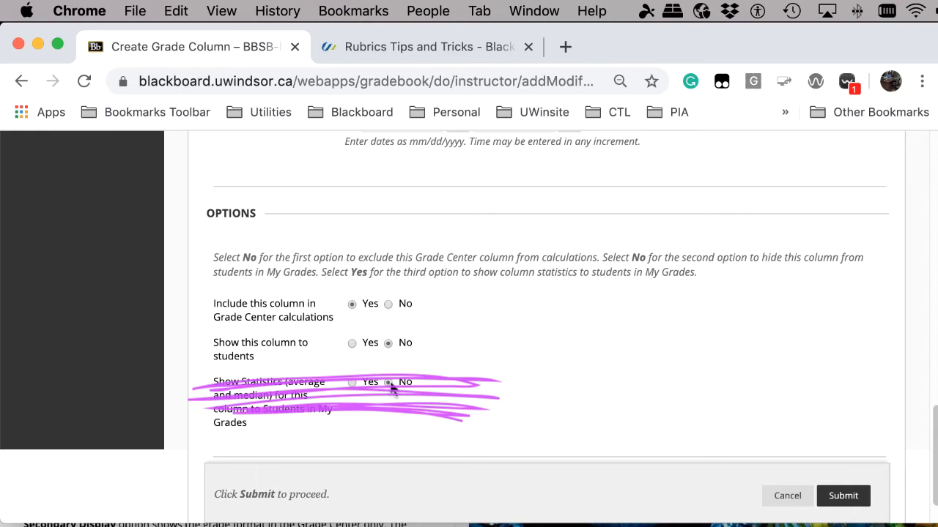
pyautogui.click(352, 382)
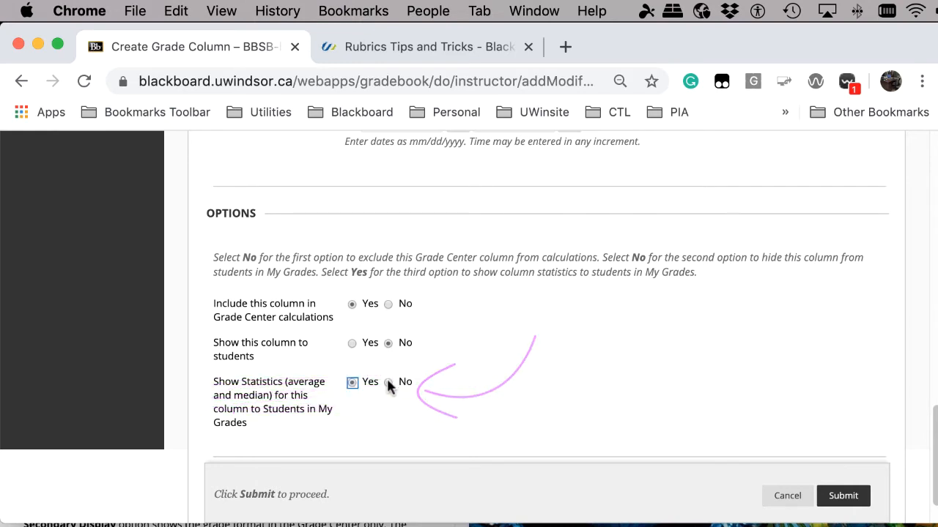
pyautogui.click(388, 382)
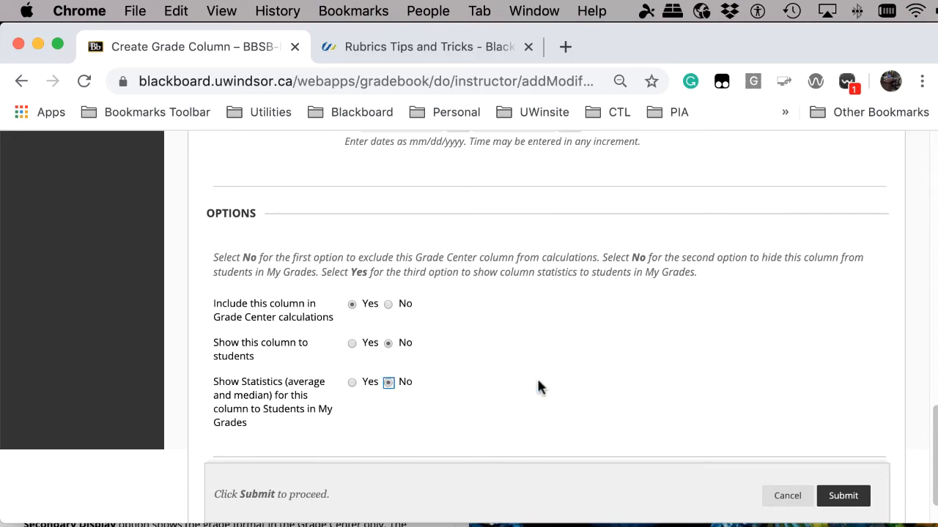
# Step: Submit the Assignment 1 grade column and locate the A1 column in the Full Grade Center grid
pyautogui.scroll(-2, 557, 381)
pyautogui.click(843, 464)
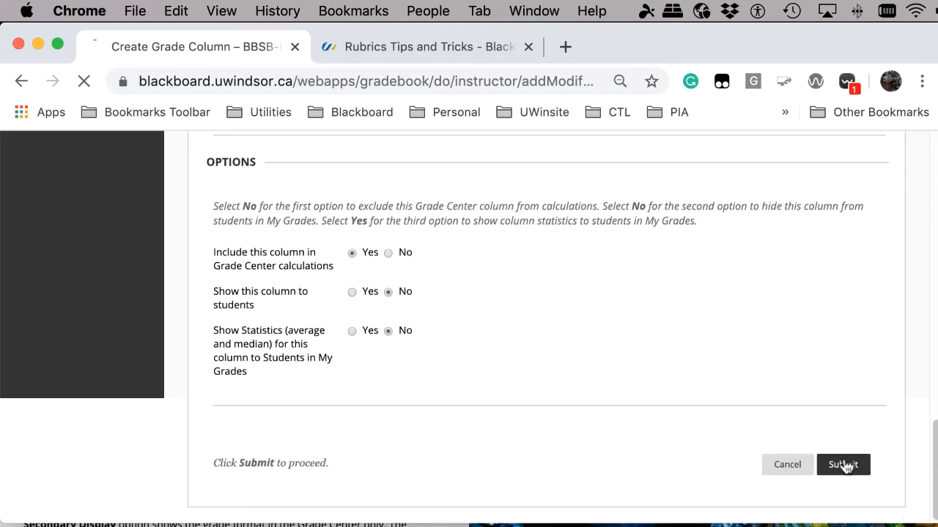
pyautogui.click(857, 473)
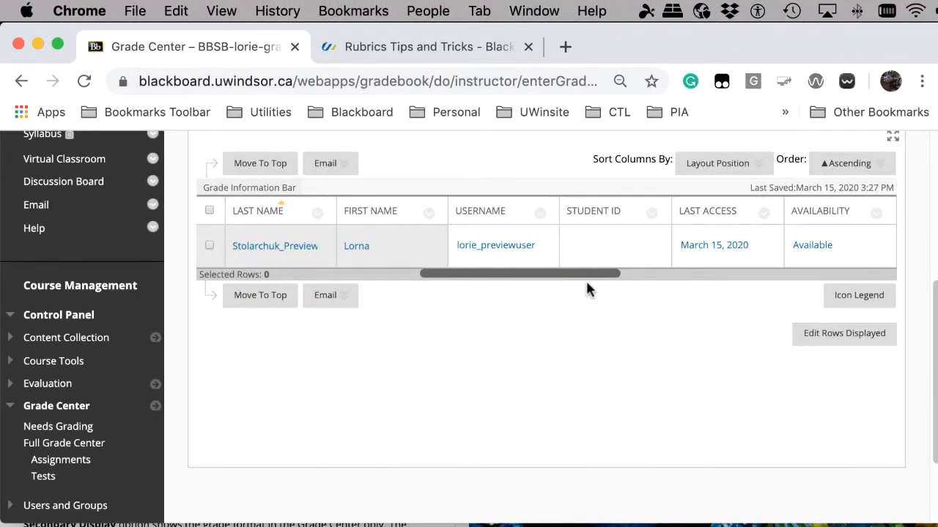
pyautogui.moveTo(586, 279); pyautogui.dragTo(880, 291)
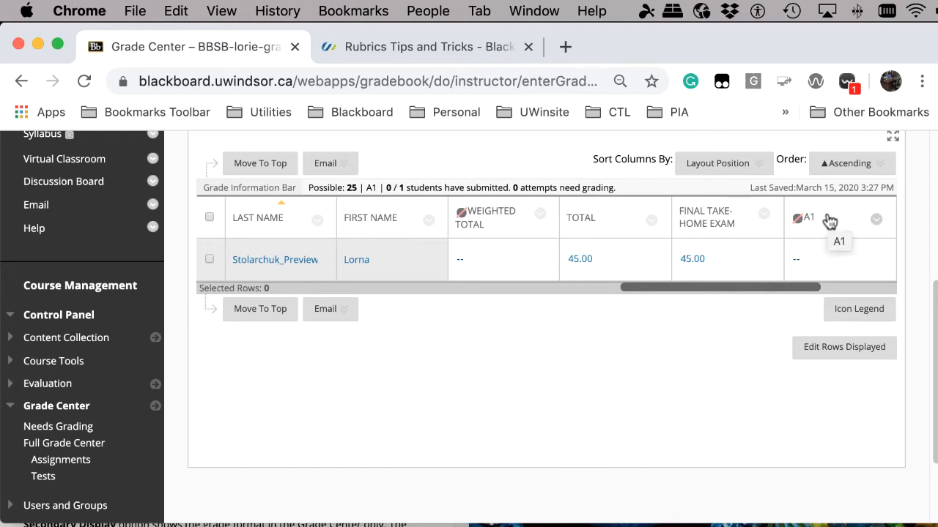
pyautogui.moveTo(666, 289); pyautogui.dragTo(498, 281)
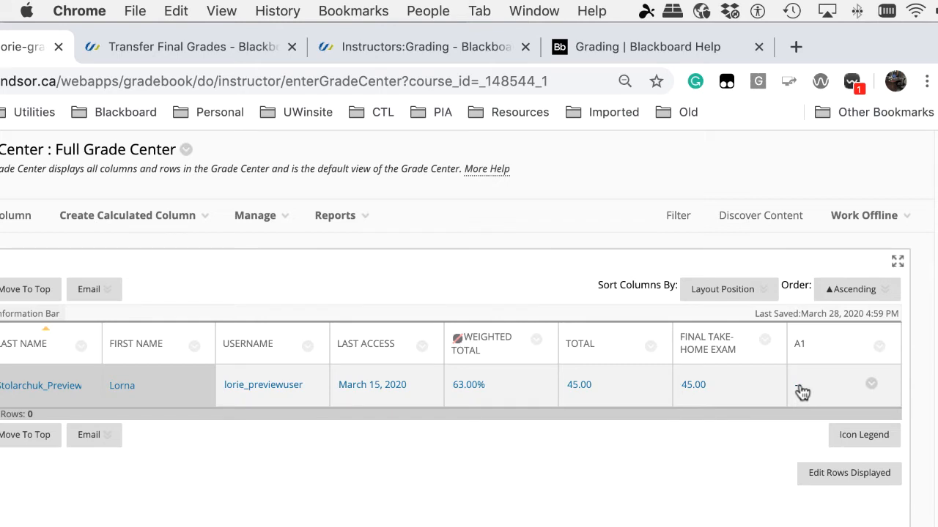
# Step: Enter 25 as the preview student's A1 grade for the score display and 83.3 for the percentage display
pyautogui.moveTo(802, 393)
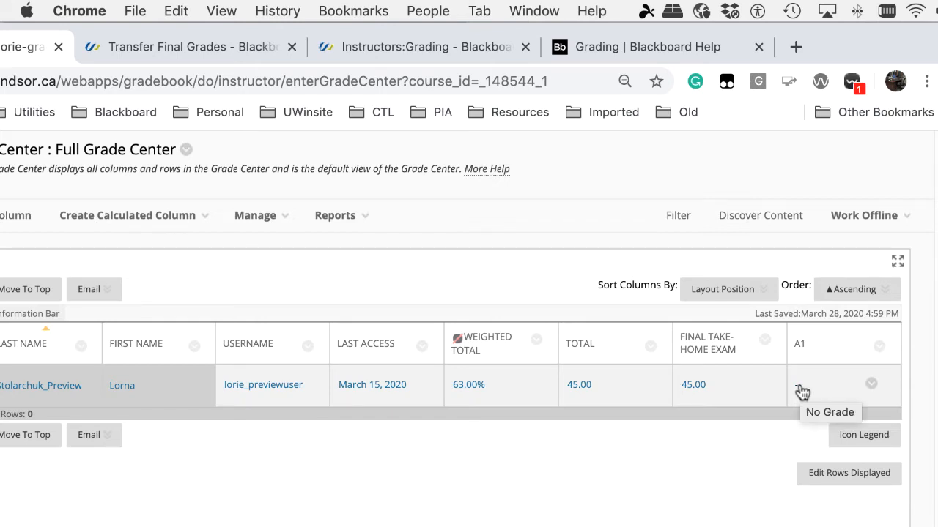
pyautogui.click(802, 393)
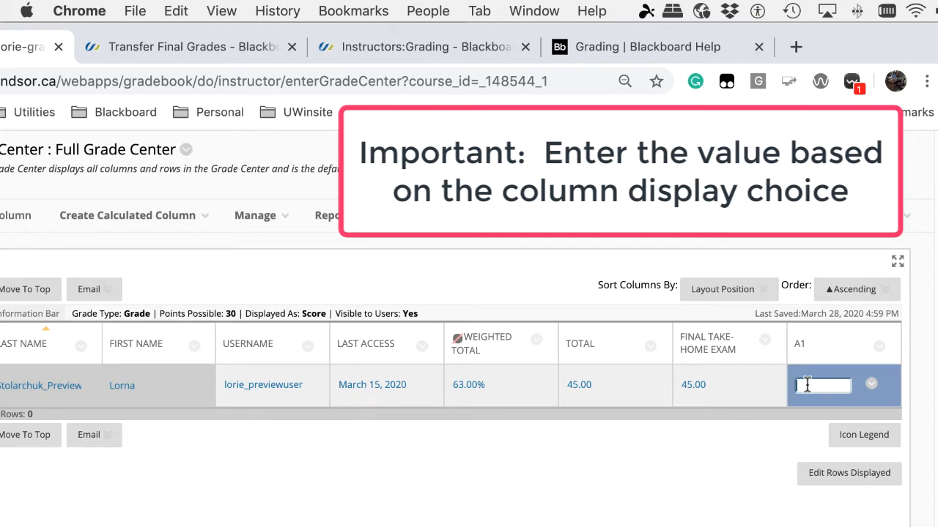
pyautogui.write('25')
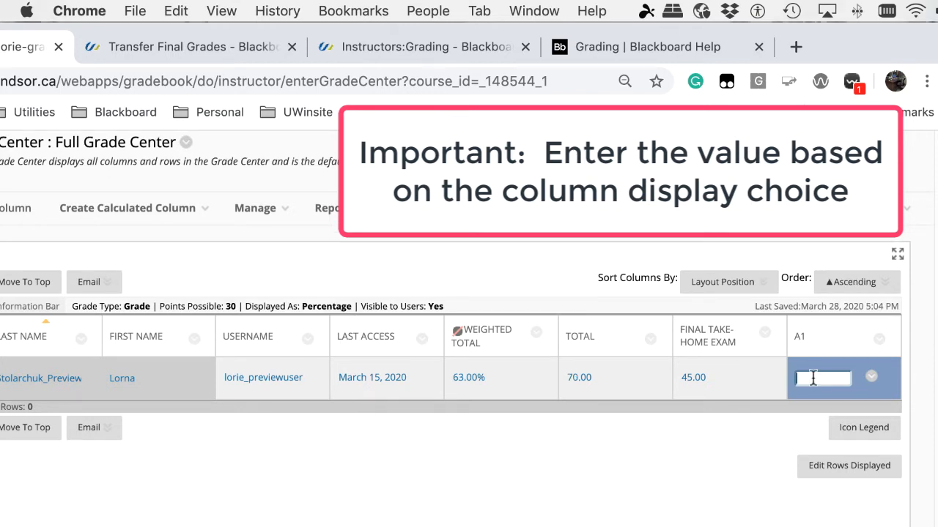
pyautogui.write('83.3')
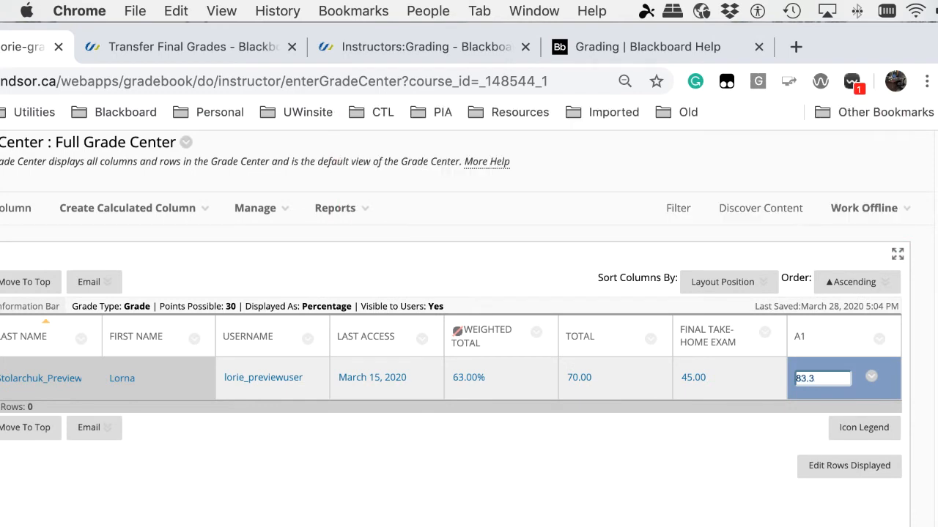
pyautogui.press('Return')
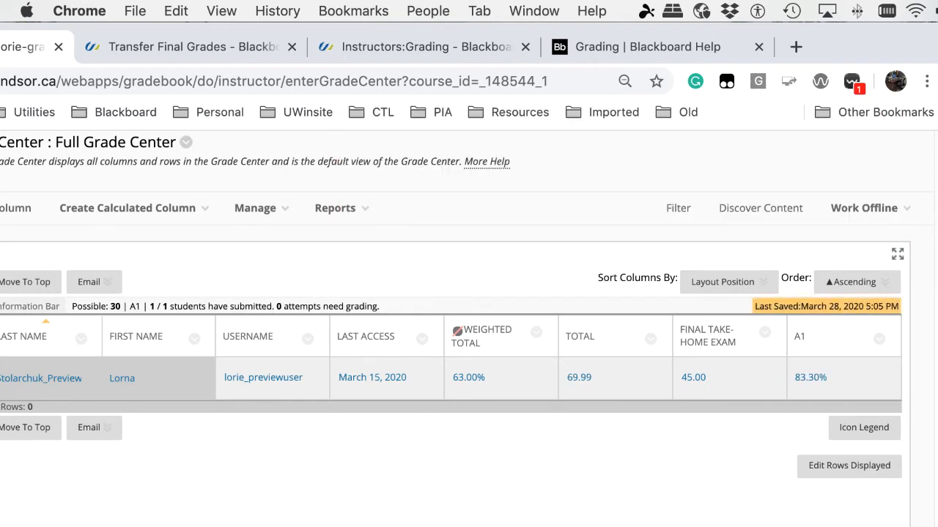
# Step: Change the preview student's A1 score to 23
pyautogui.click(811, 378)
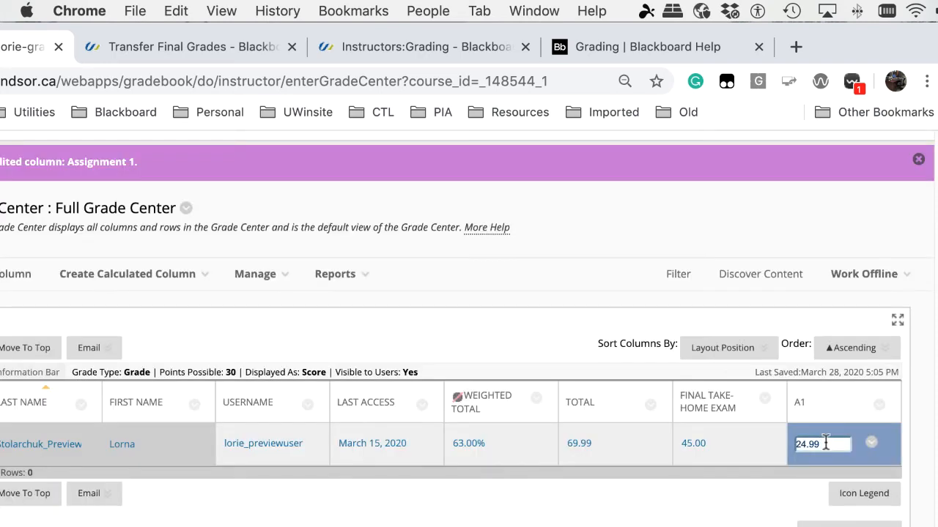
pyautogui.moveTo(829, 444); pyautogui.dragTo(791, 444)
pyautogui.press('BackSpace')
pyautogui.write('23')
pyautogui.press('Return')
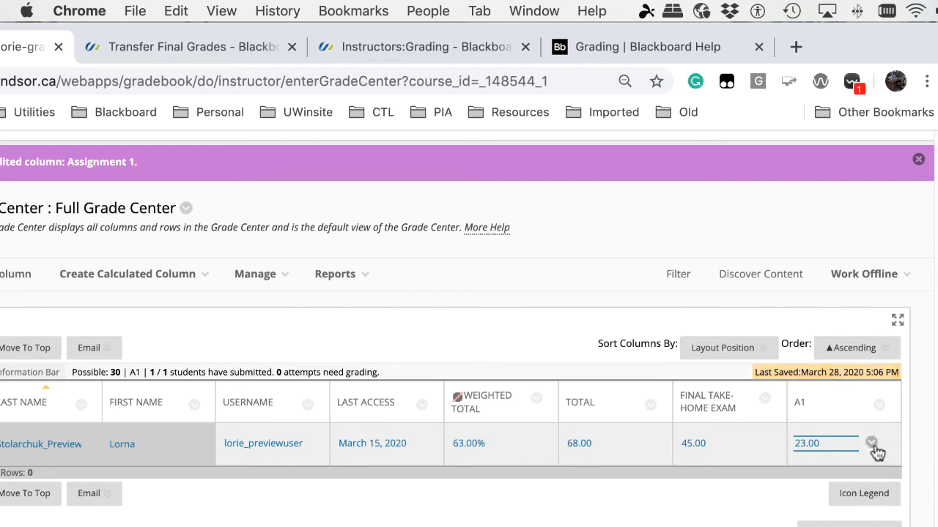
# Step: Review the A1 grade details, including attempts, manual override, column details and grade history, and return to the Grade Center
pyautogui.click(871, 444)
pyautogui.click(813, 375)
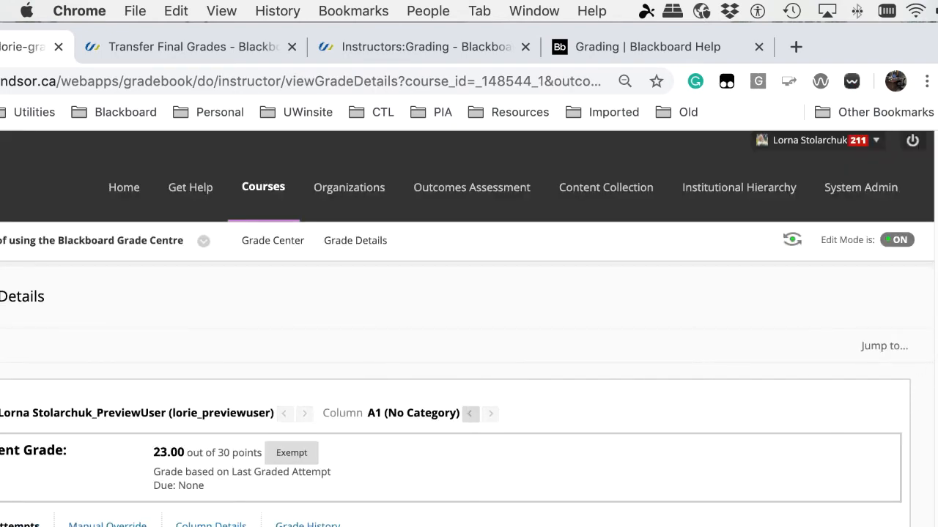
pyautogui.scroll(-5, 927, 412)
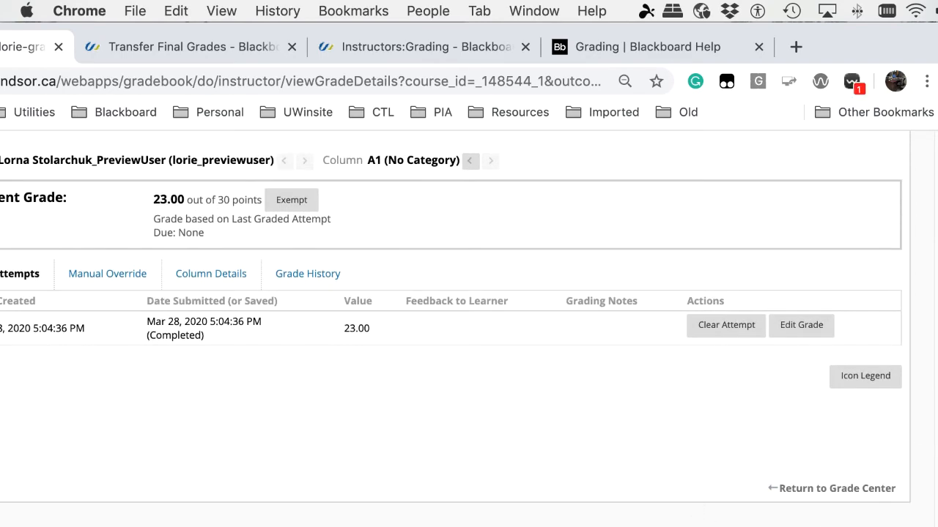
pyautogui.moveTo(808, 26); pyautogui.dragTo(936, 32)
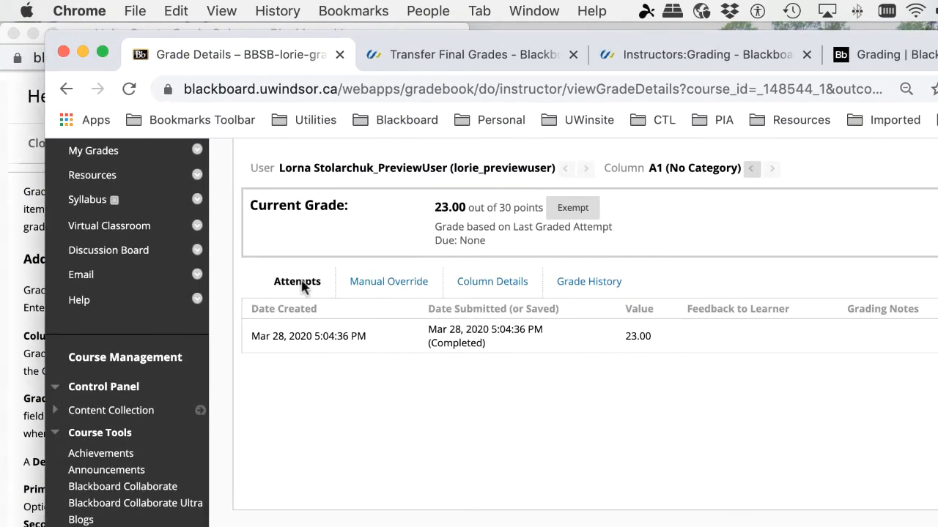
pyautogui.click(402, 283)
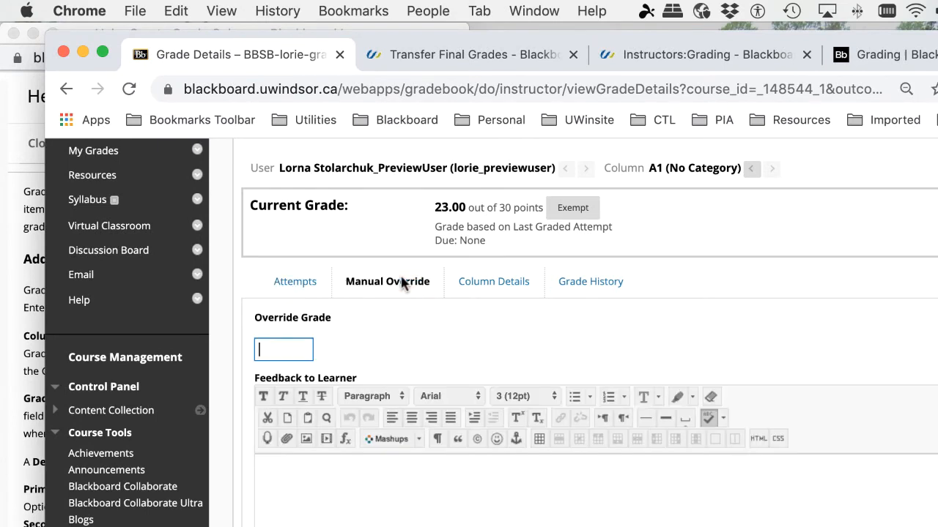
pyautogui.click(477, 286)
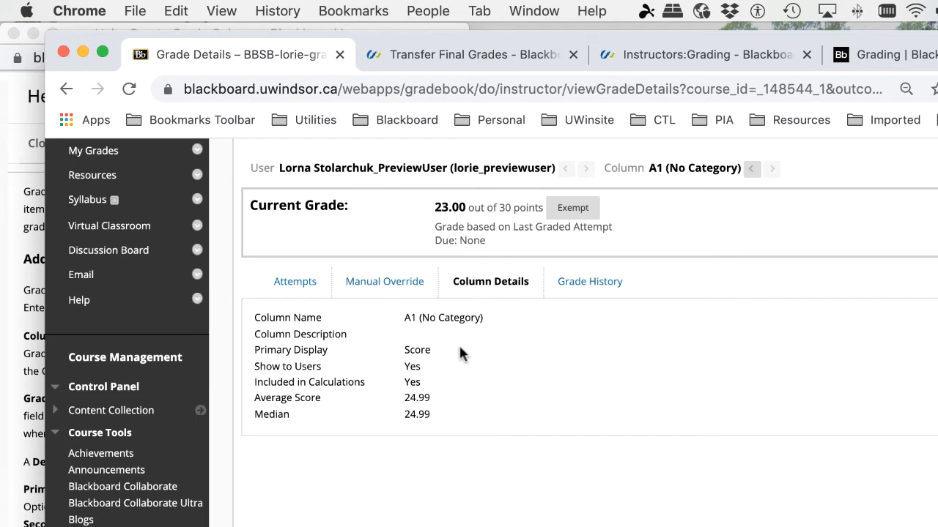
pyautogui.click(604, 286)
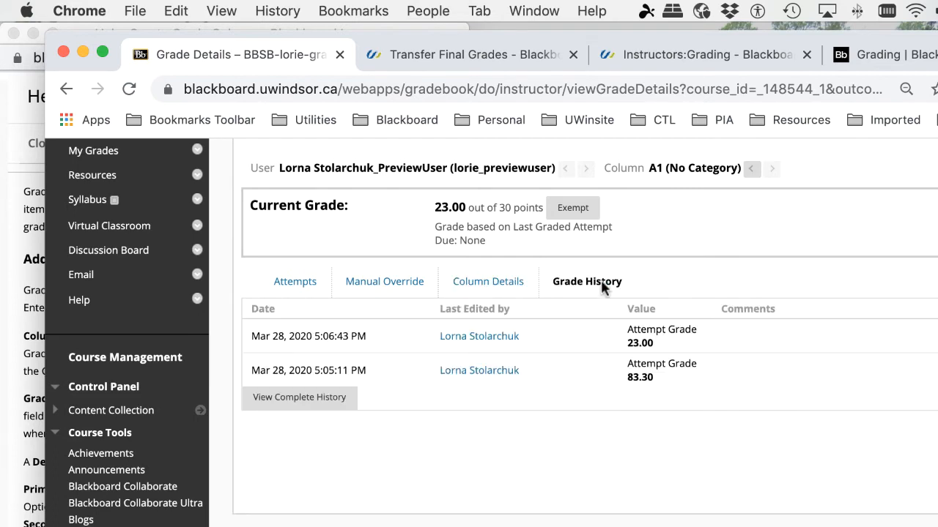
pyautogui.moveTo(937, 46); pyautogui.dragTo(790, 38)
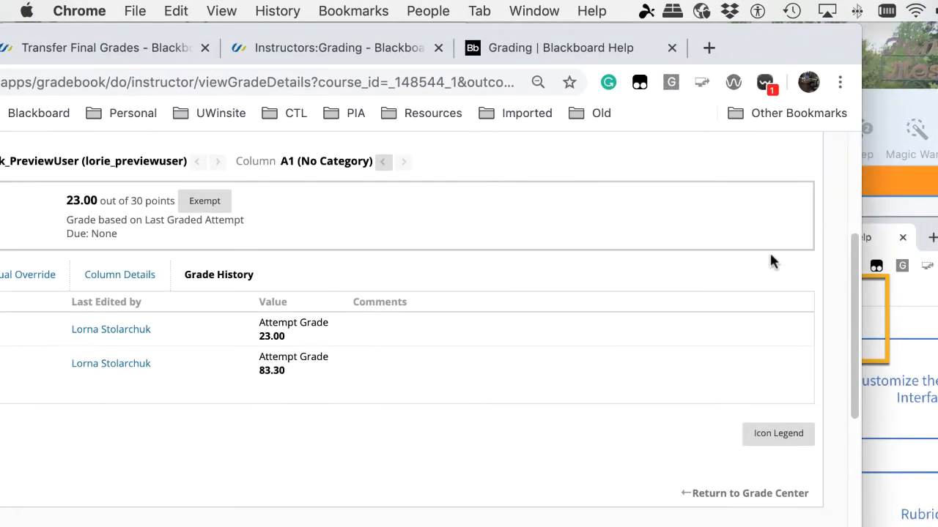
pyautogui.click(763, 495)
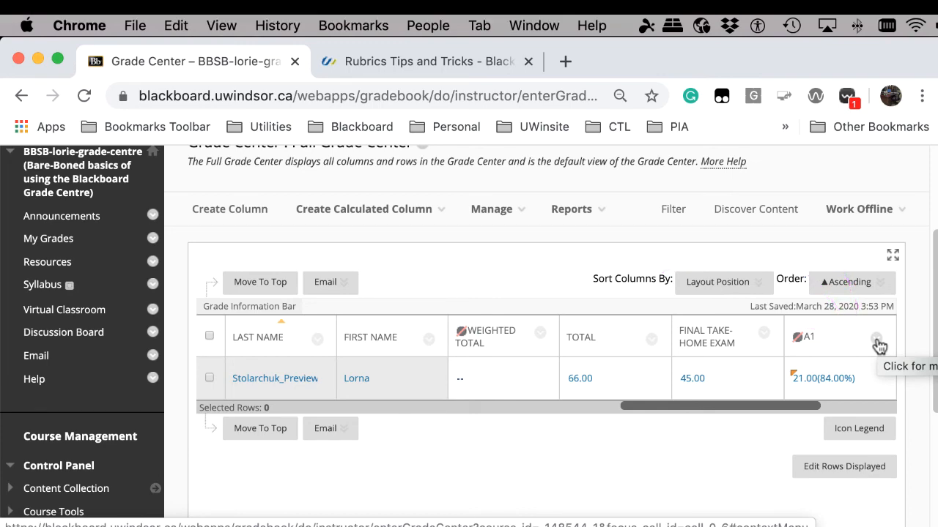
# Step: Make the A1 column visible to students and hide it from them again
pyautogui.click(878, 327)
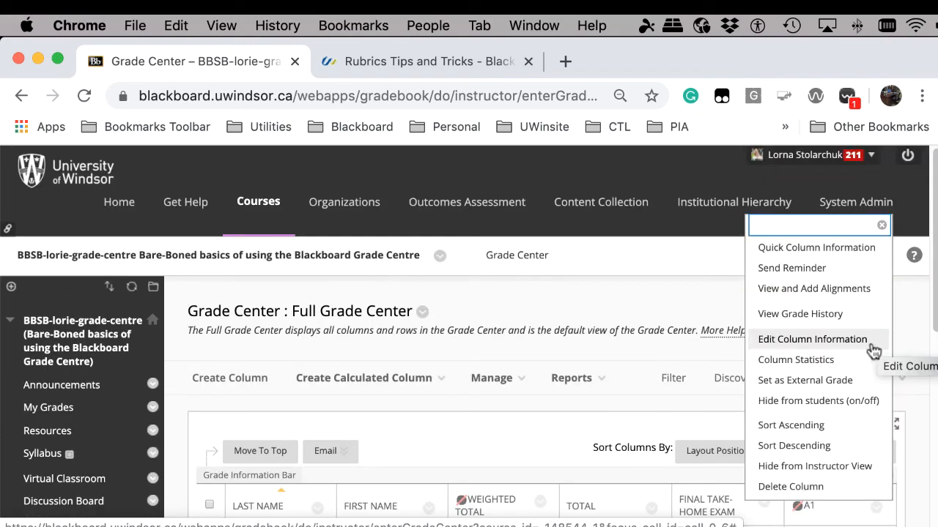
pyautogui.click(864, 401)
pyautogui.scroll(-3, 861, 392)
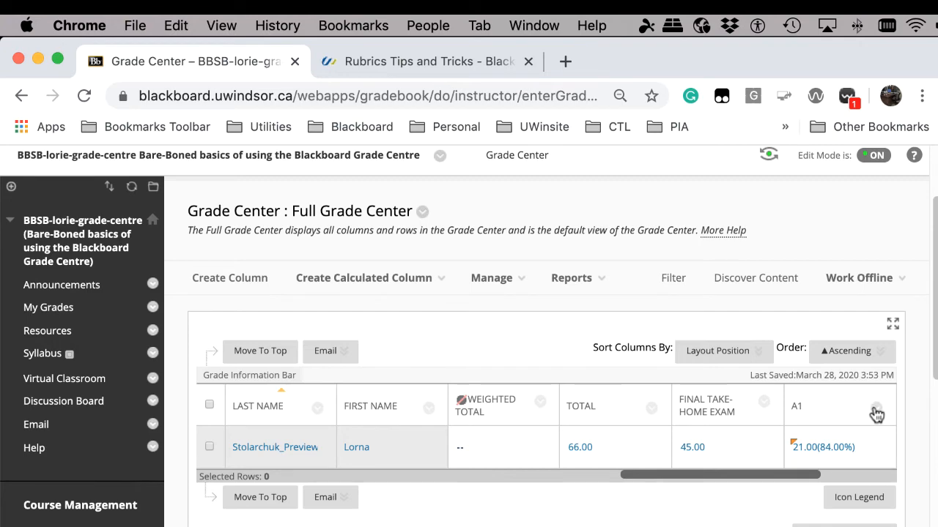
pyautogui.click(865, 403)
pyautogui.click(863, 403)
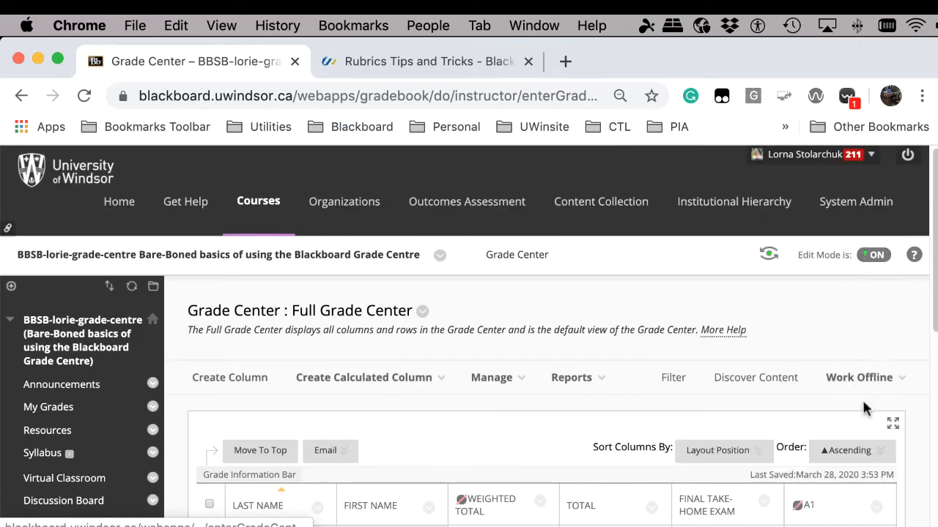
pyautogui.click(866, 400)
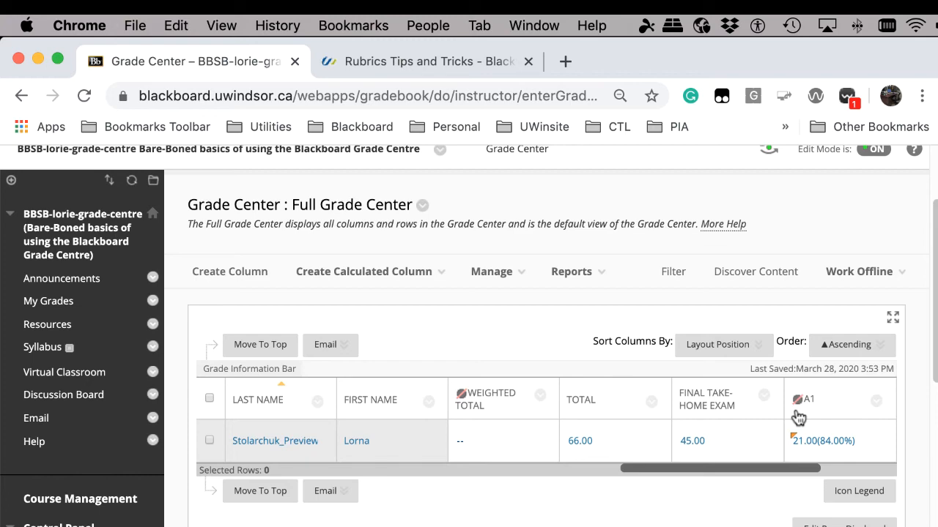
# Step: Expand the course tools and open Transfer Final Grades
pyautogui.click(48, 267)
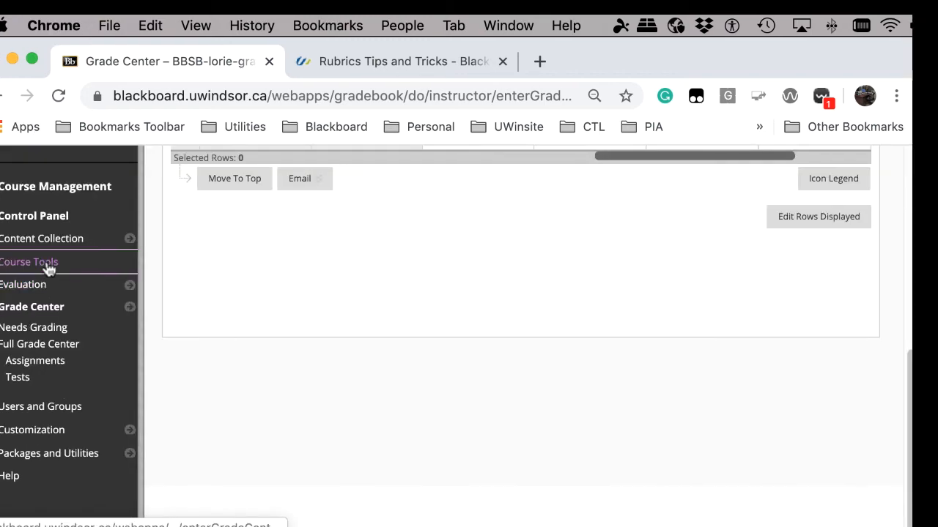
pyautogui.scroll(-2, 58, 295)
pyautogui.scroll(-5, 59, 297)
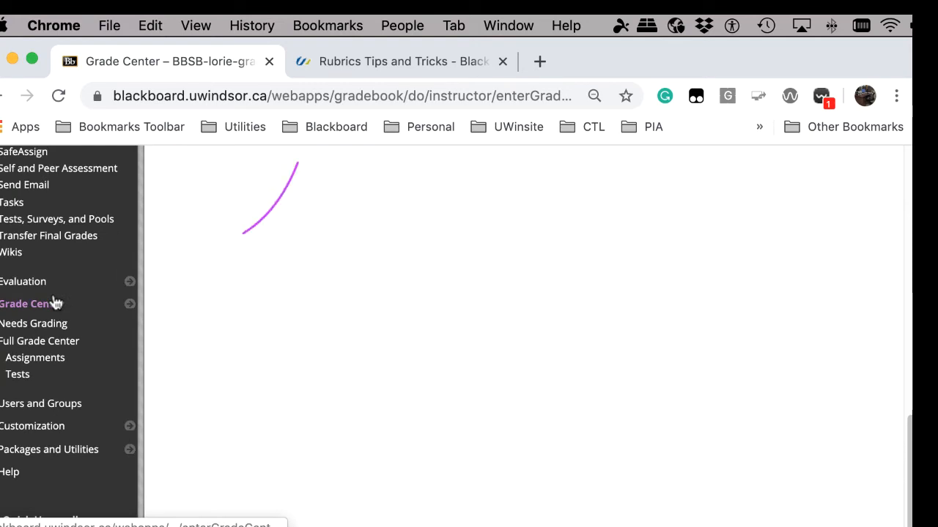
pyautogui.click(57, 237)
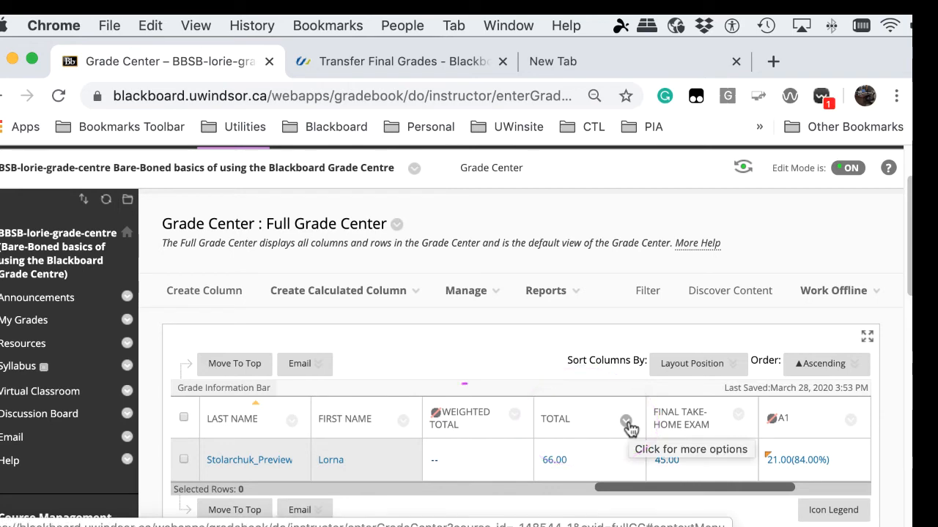
# Step: Edit the Weighted Total column and add the Assignment and Test categories to its weighted grade
pyautogui.click(515, 418)
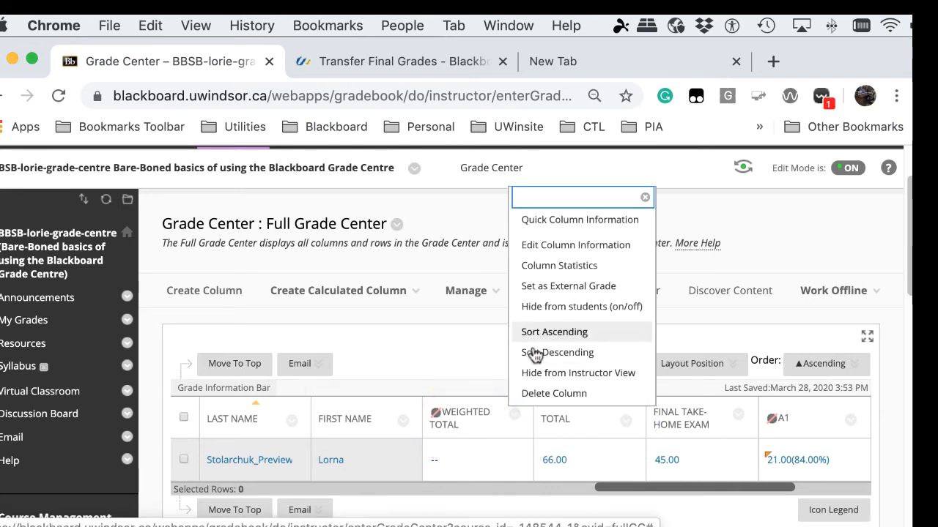
pyautogui.click(554, 247)
pyautogui.scroll(-10, 541, 326)
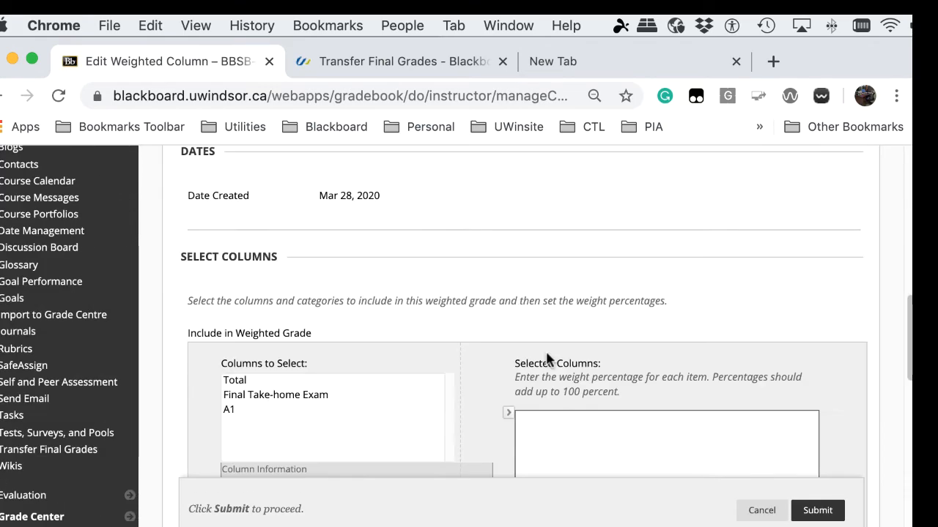
pyautogui.scroll(3, 545, 349)
pyautogui.scroll(-2, 544, 352)
pyautogui.scroll(-6, 541, 353)
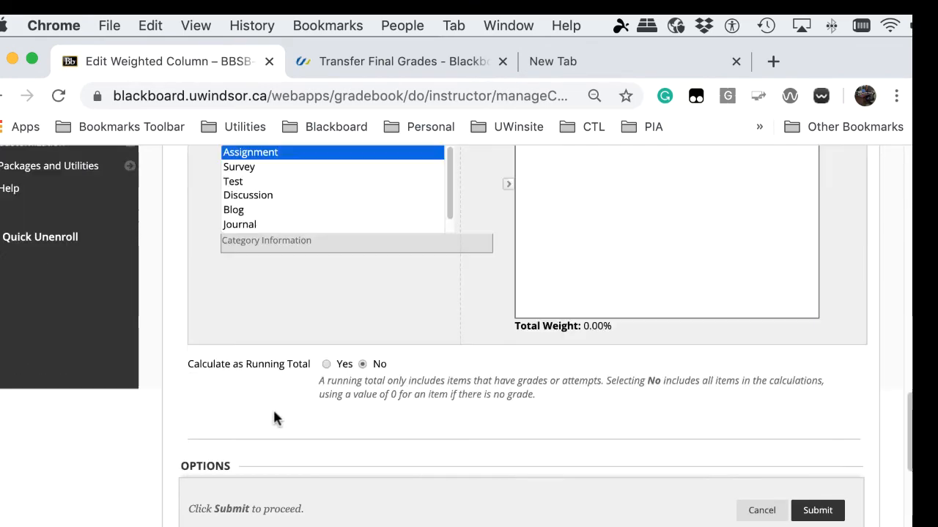
pyautogui.click(508, 184)
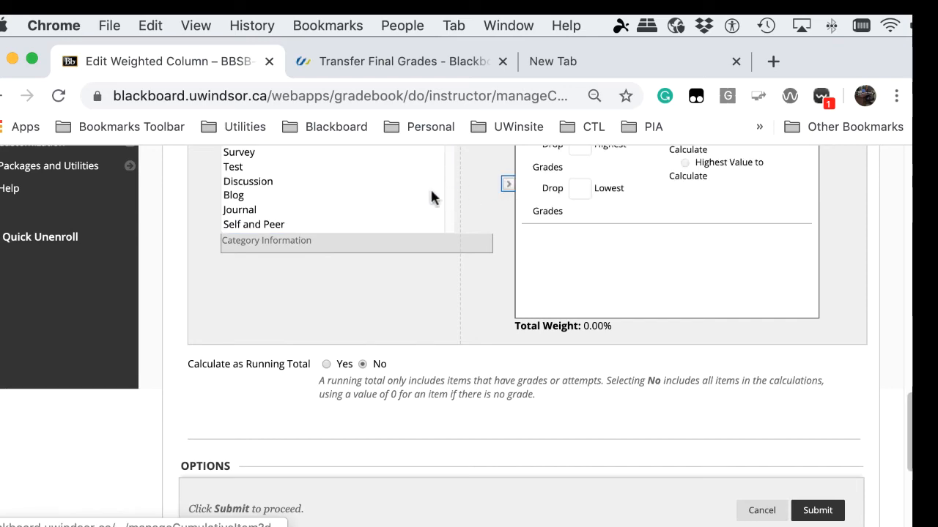
pyautogui.click(233, 166)
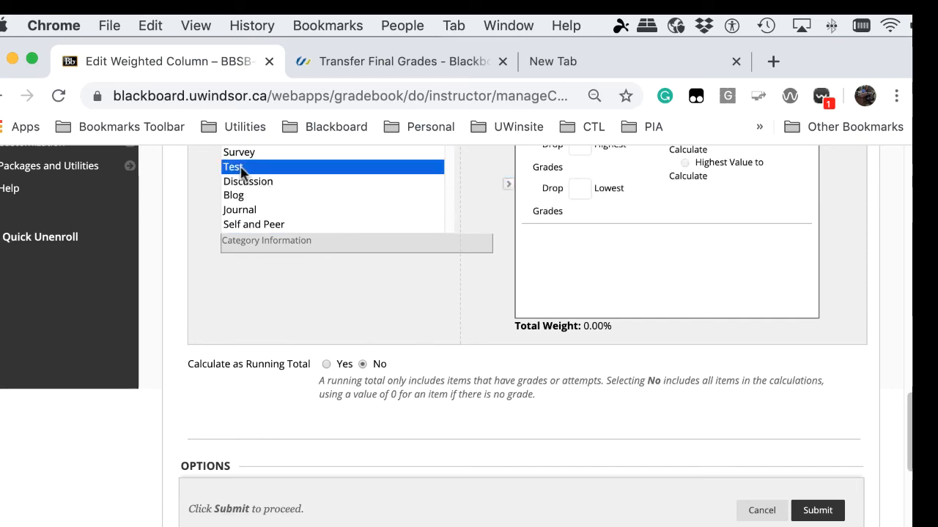
pyautogui.click(508, 184)
# Step: Add the Final Take-home Exam column to the weighted grade and set its weight to 40%
pyautogui.scroll(5, 411, 194)
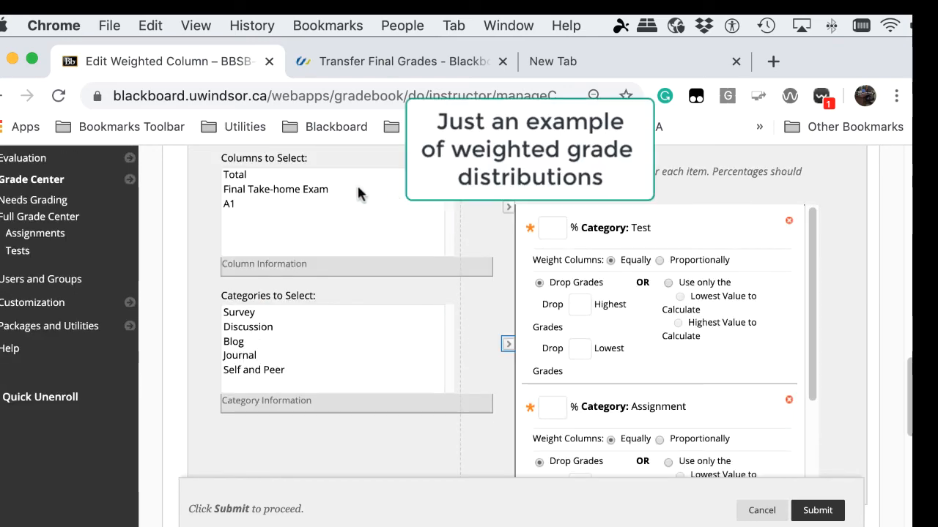
pyautogui.click(316, 189)
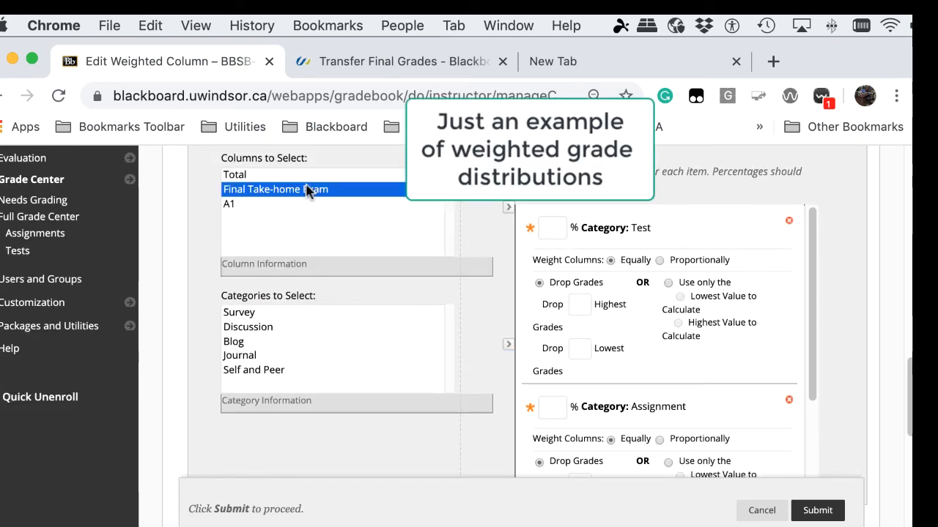
pyautogui.click(509, 211)
pyautogui.scroll(3, 620, 262)
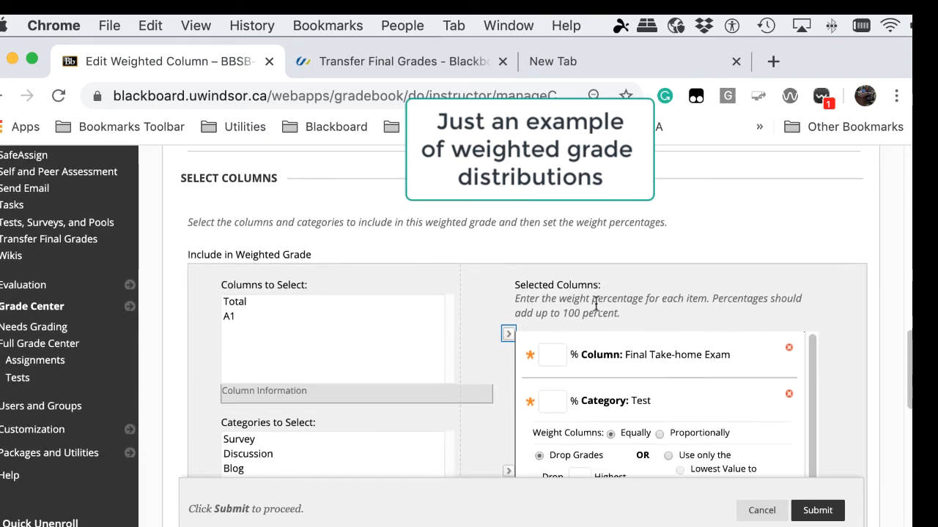
pyautogui.click(548, 354)
pyautogui.write('4')
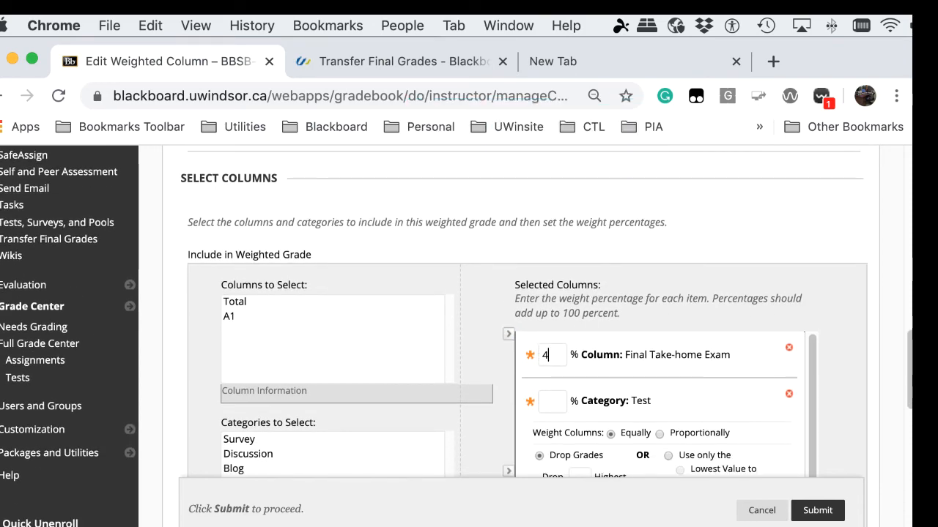
pyautogui.write('0')
# Step: Set the weight of the Assignment category to 30% in the weighted grade
pyautogui.click(557, 400)
pyautogui.scroll(-3, 560, 400)
pyautogui.click(562, 436)
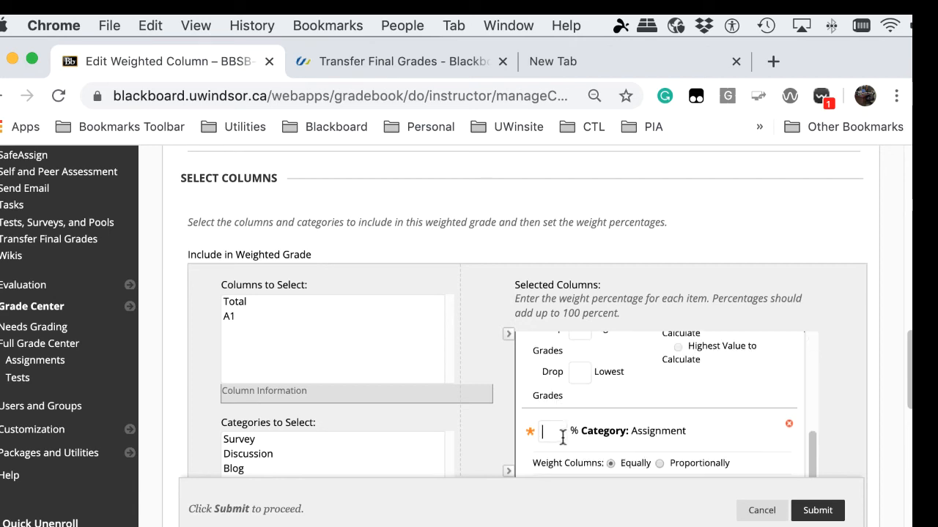
pyautogui.write('30')
pyautogui.scroll(1, 563, 440)
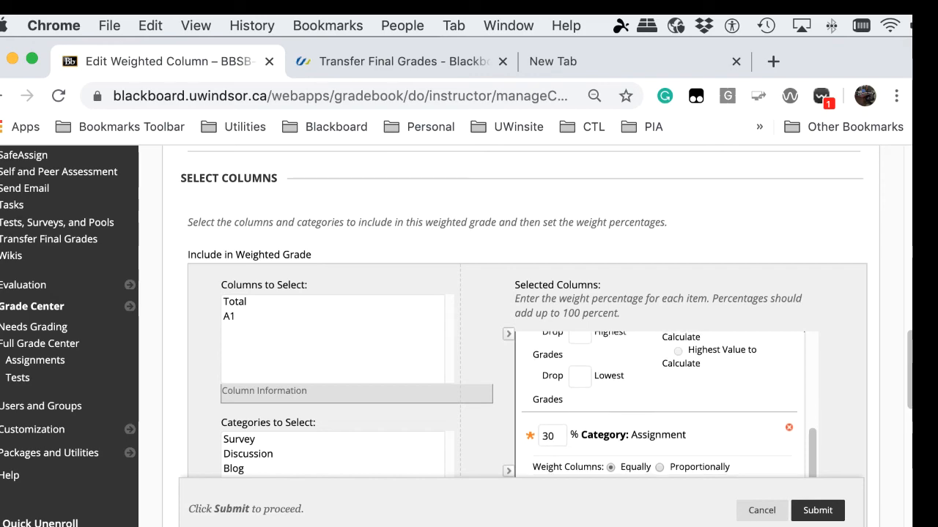
pyautogui.scroll(-1, 564, 442)
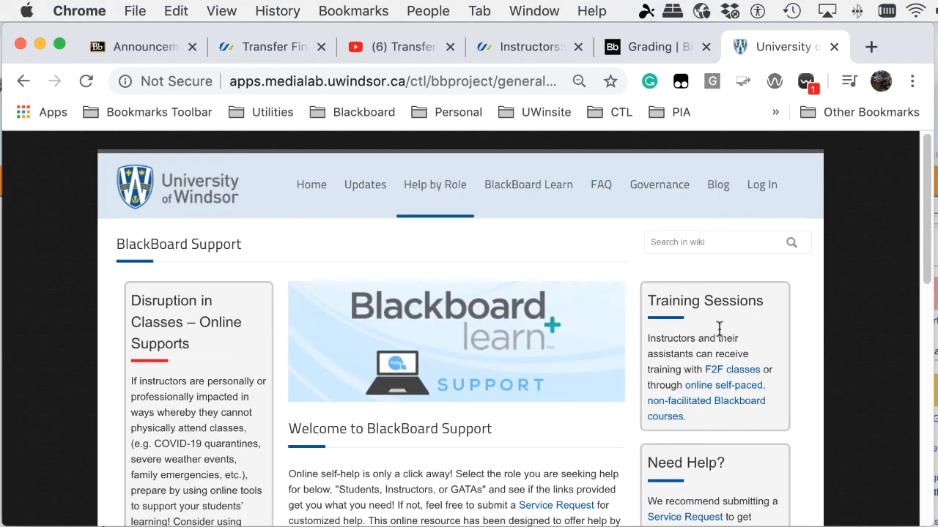
# Step: On the University of Windsor BlackBoard Support site, go to the instructor help and open More on Grading & Transfer Final Grades to UWinsite Student
pyautogui.scroll(-10, 642, 359)
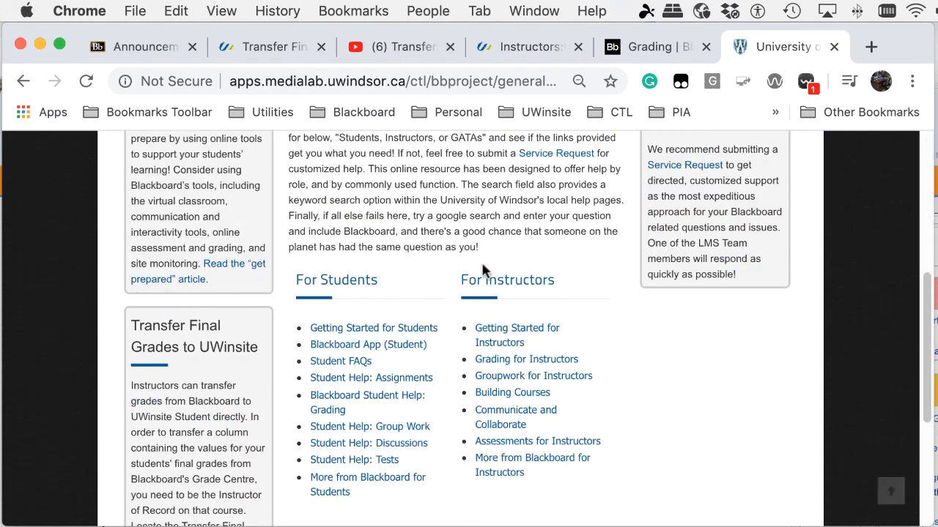
pyautogui.click(493, 279)
pyautogui.scroll(-6, 516, 297)
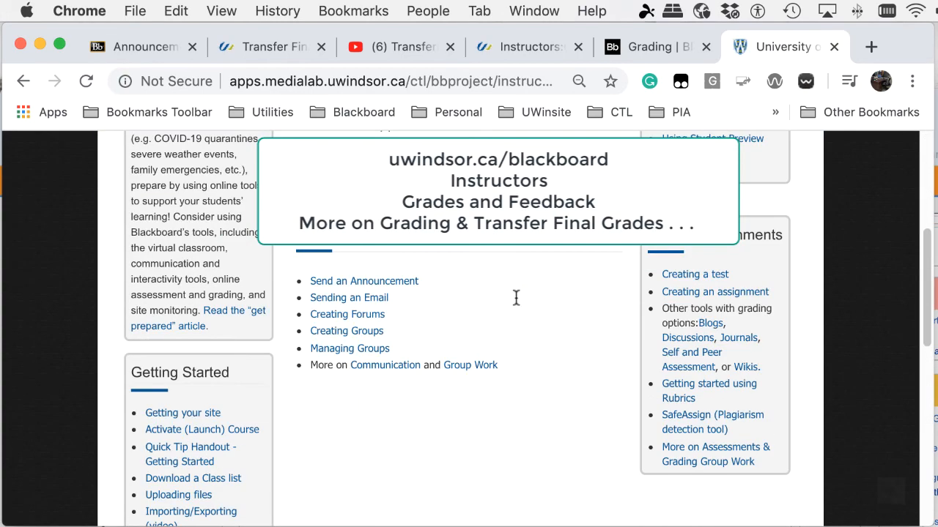
pyautogui.scroll(-3, 515, 297)
pyautogui.scroll(-6, 514, 299)
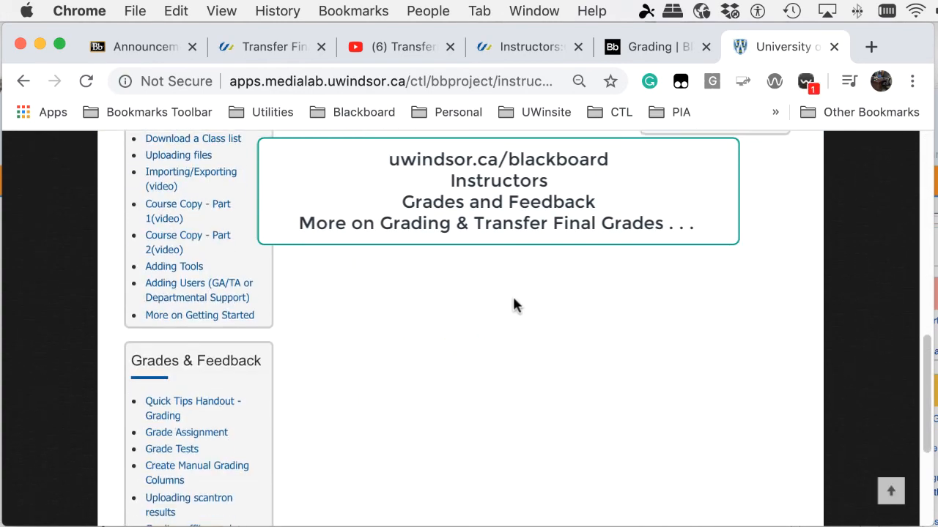
pyautogui.scroll(-3, 513, 304)
pyautogui.click(188, 393)
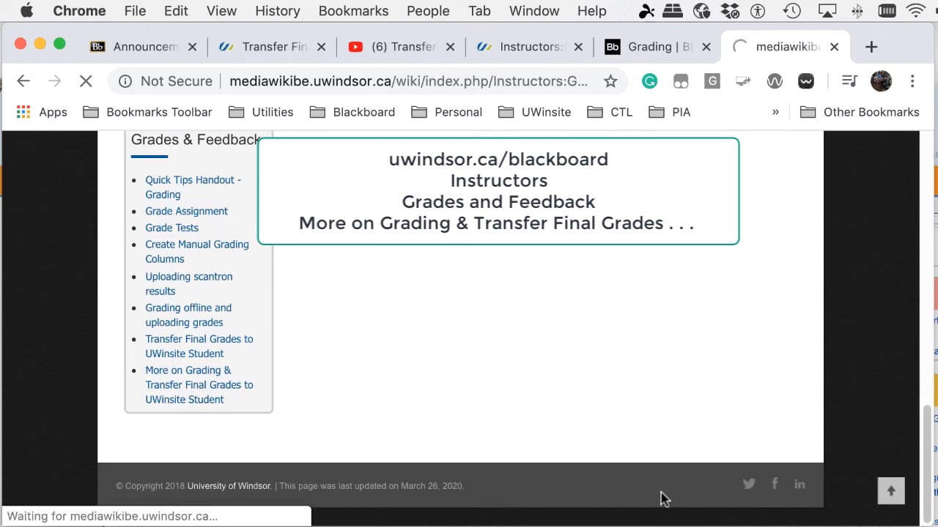